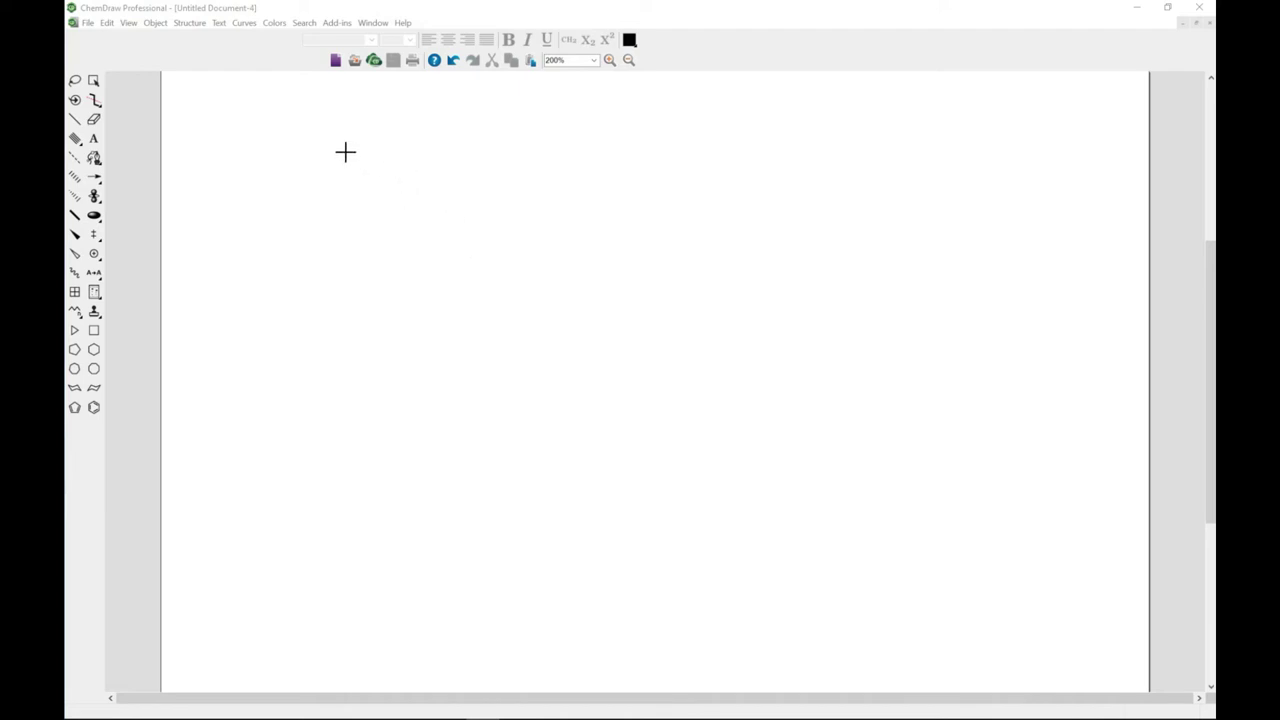
# Show the BioDraw toolbar from the View menu and pick its ion channel element.
pyautogui.click(126, 28)
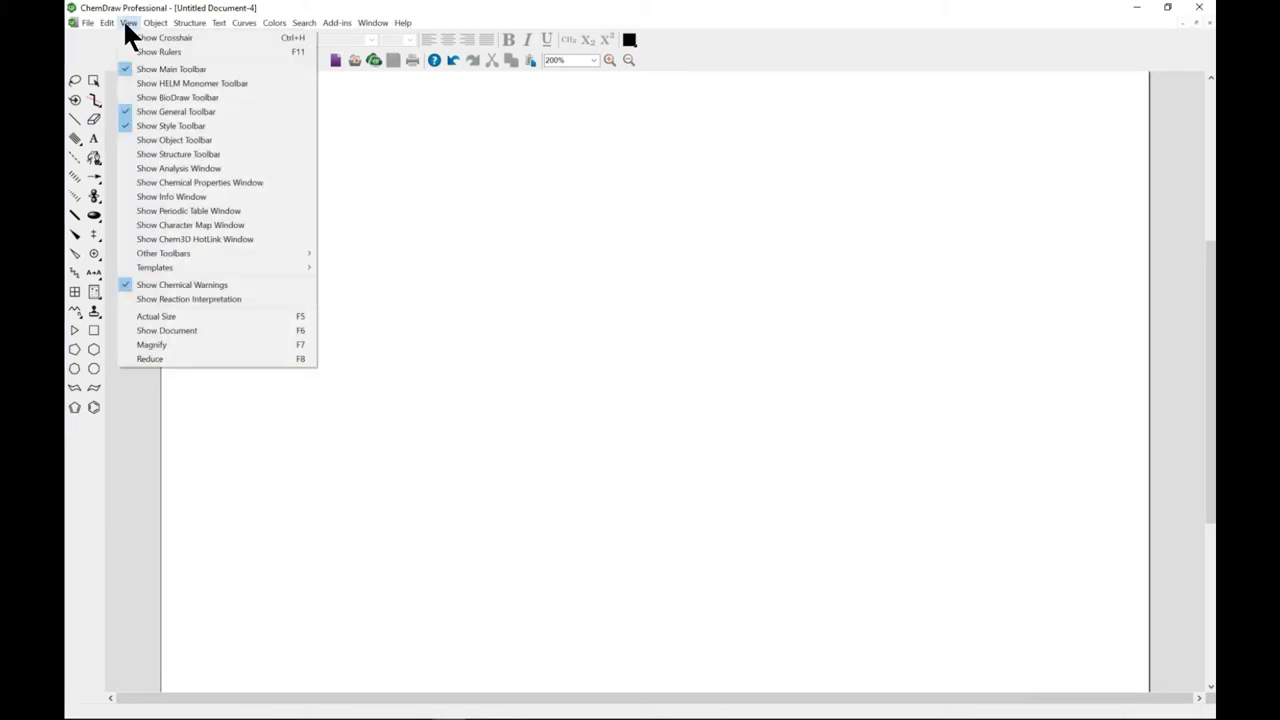
pyautogui.click(187, 98)
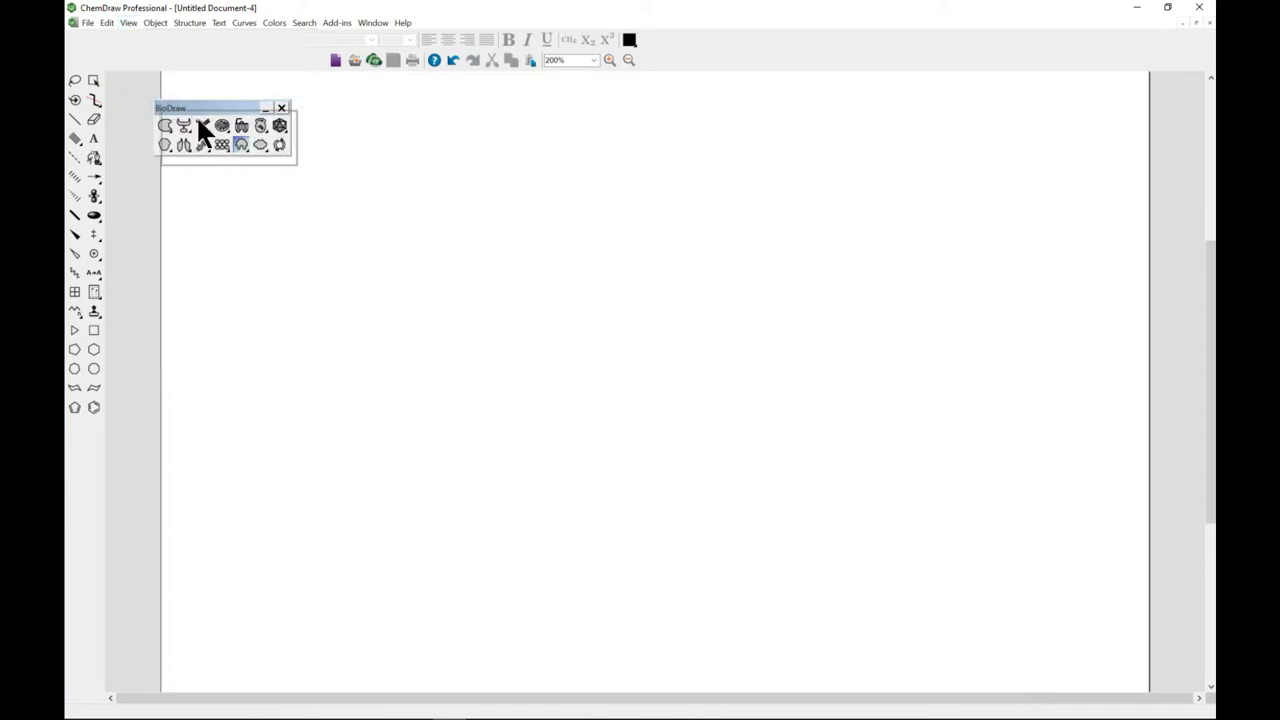
pyautogui.click(196, 166)
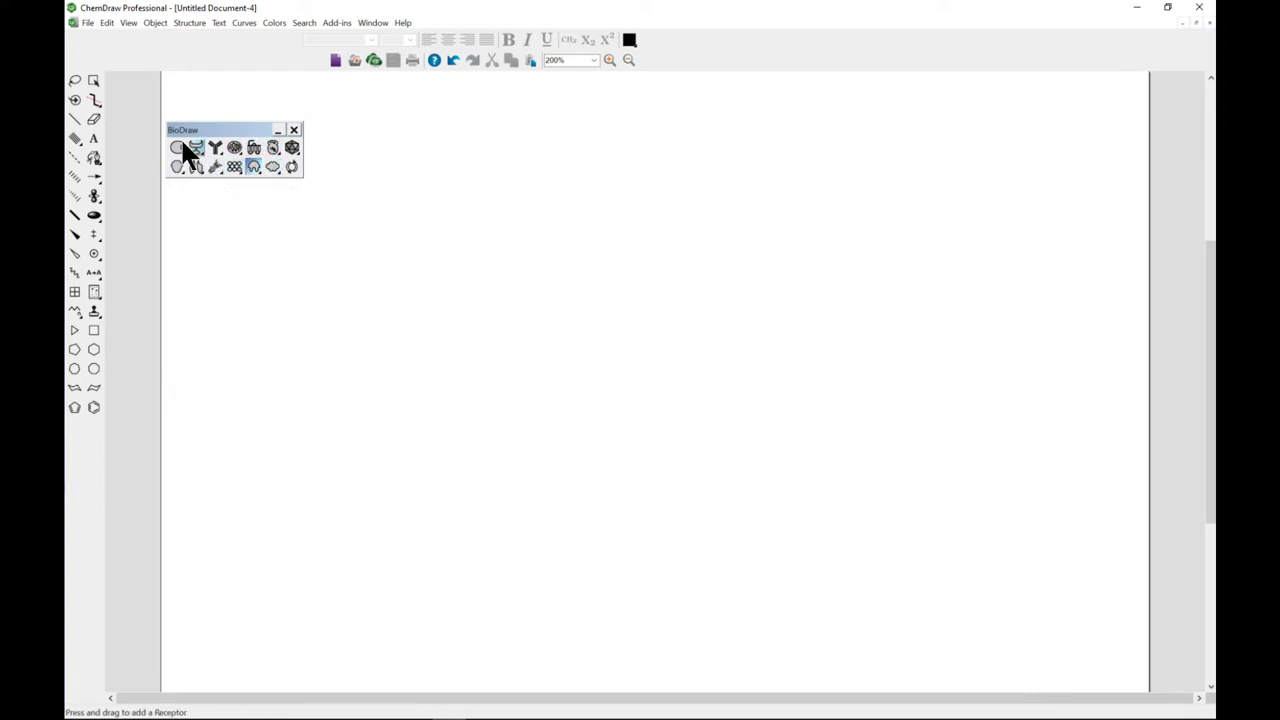
# Draw a small round micelle with the Membranes tool, then choose the straight-line membrane variant.
pyautogui.click(235, 167)
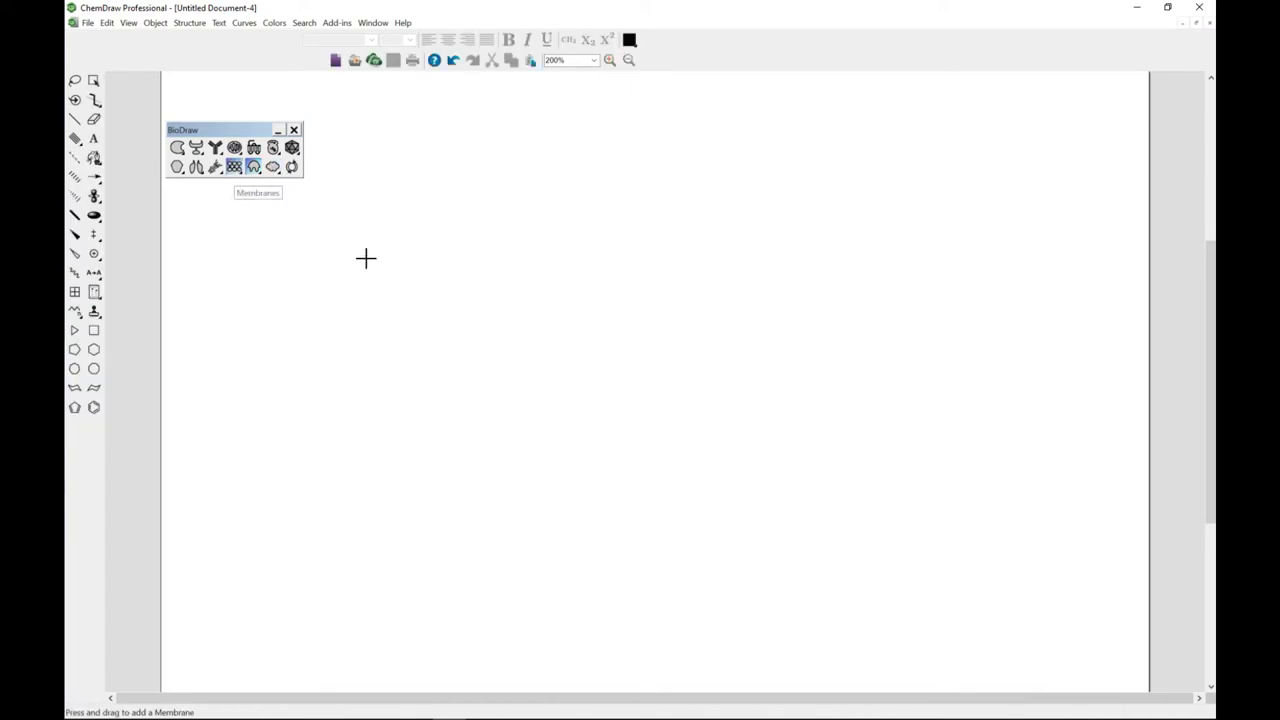
pyautogui.moveTo(360, 251)
pyautogui.mouseDown()
pyautogui.moveTo(400, 250)
pyautogui.moveTo(386, 252)
pyautogui.mouseUp()
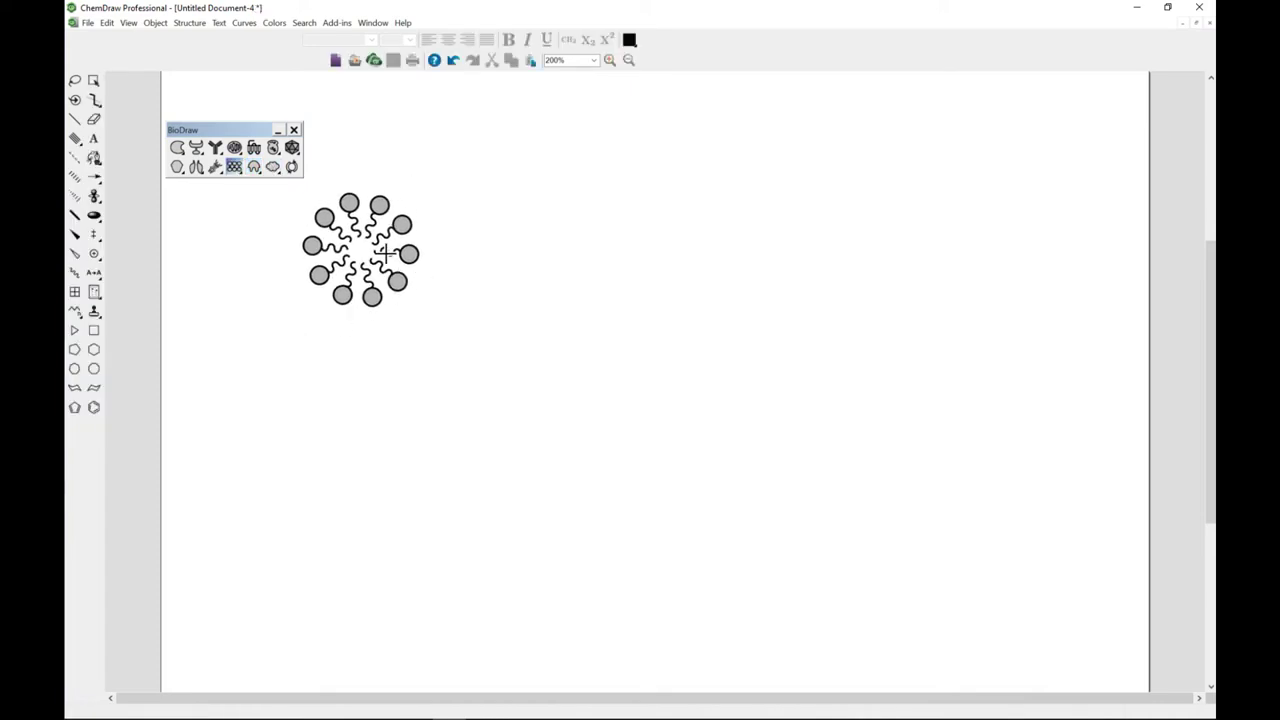
pyautogui.moveTo(236, 167); pyautogui.dragTo(241, 195)
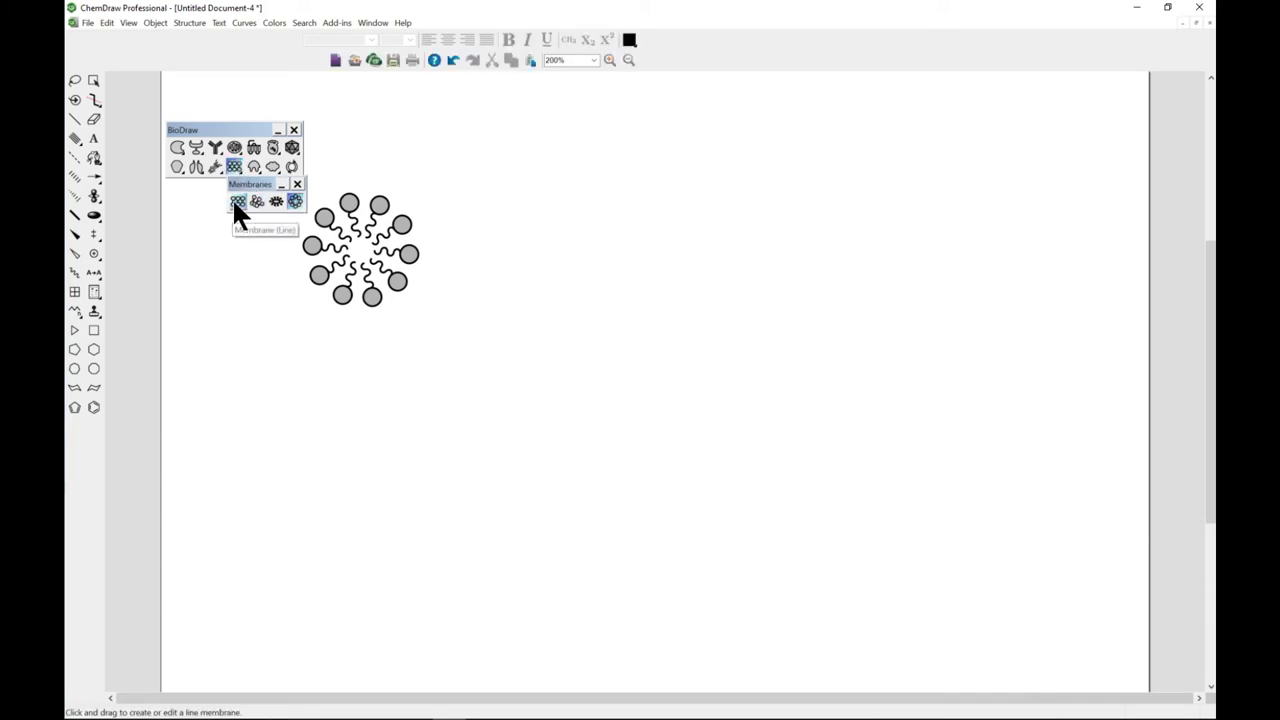
pyautogui.click(235, 203)
# Drag a straight lipid bilayer strip right of the micelle and resize it while zoomed in.
pyautogui.moveTo(568, 281); pyautogui.dragTo(897, 299)
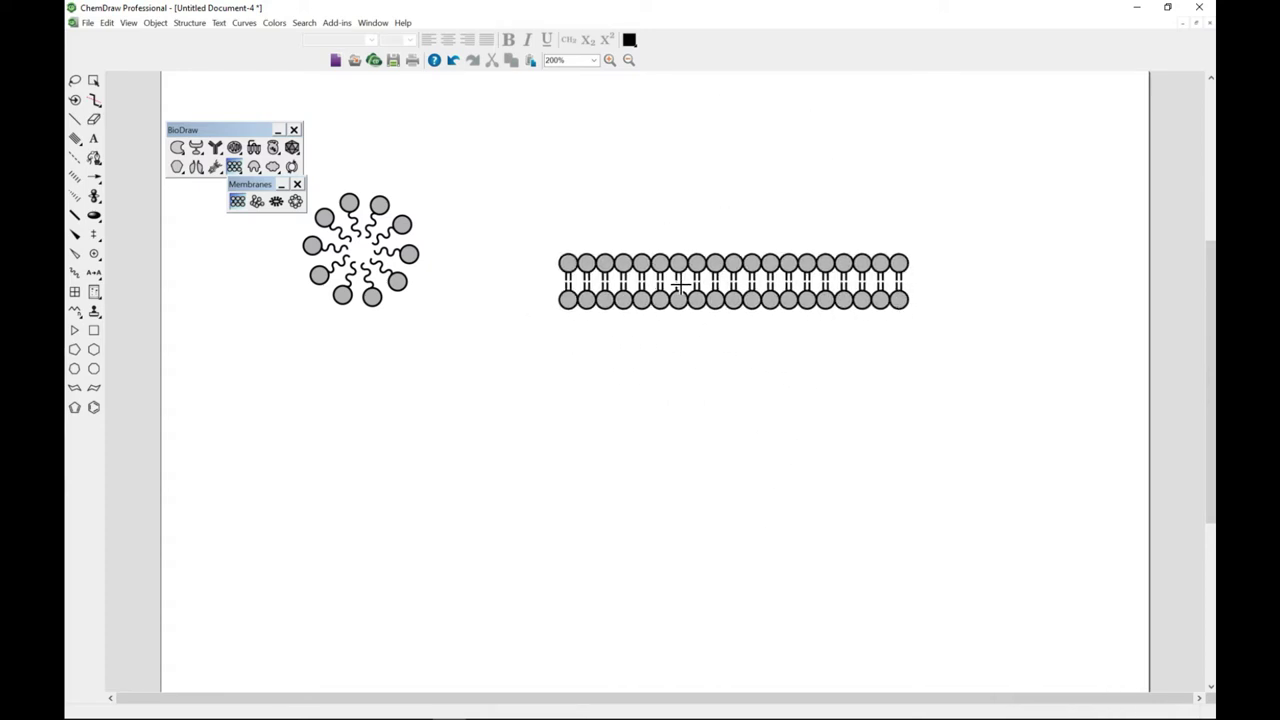
pyautogui.scroll(2, 678, 288)
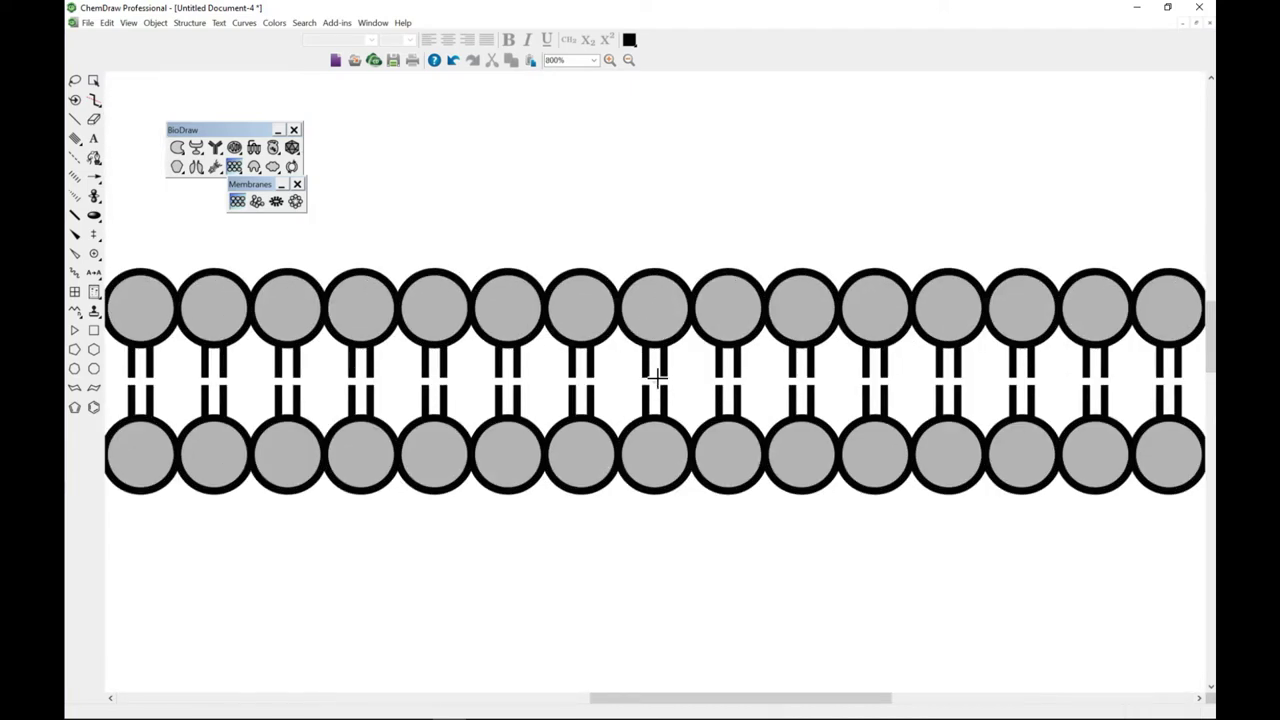
pyautogui.moveTo(655, 380); pyautogui.dragTo(684, 395)
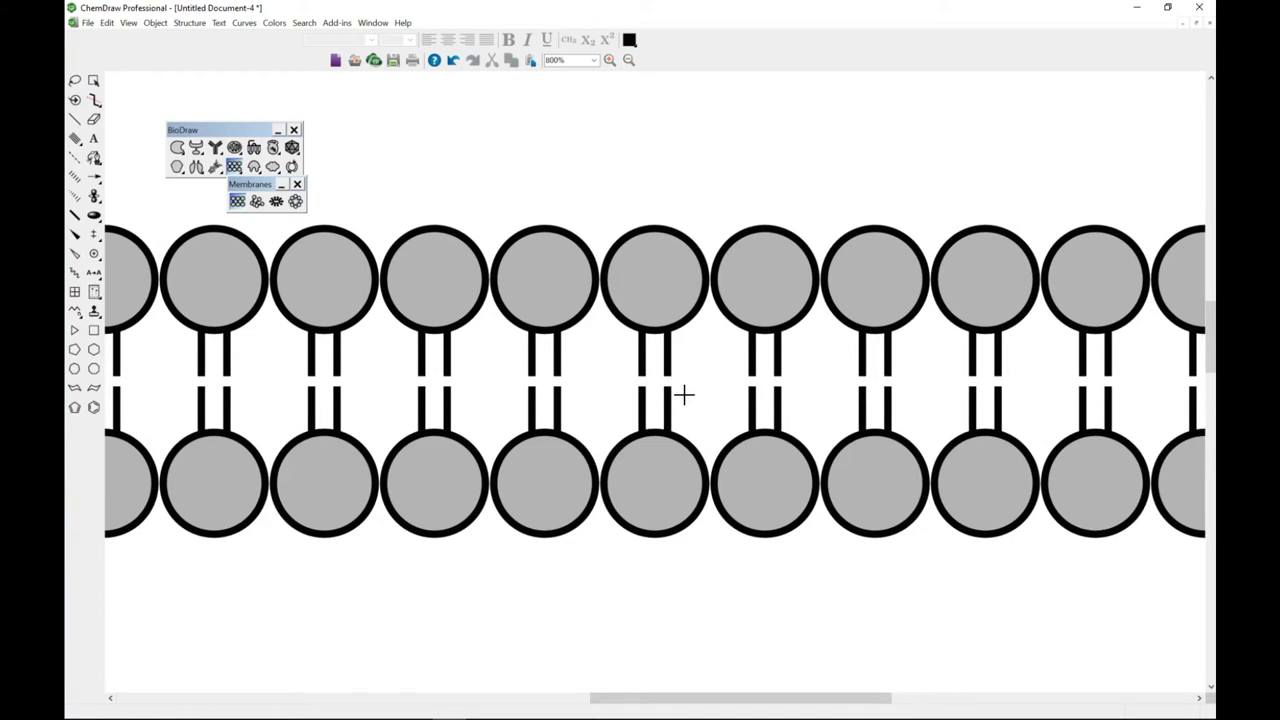
pyautogui.scroll(-4, 684, 395)
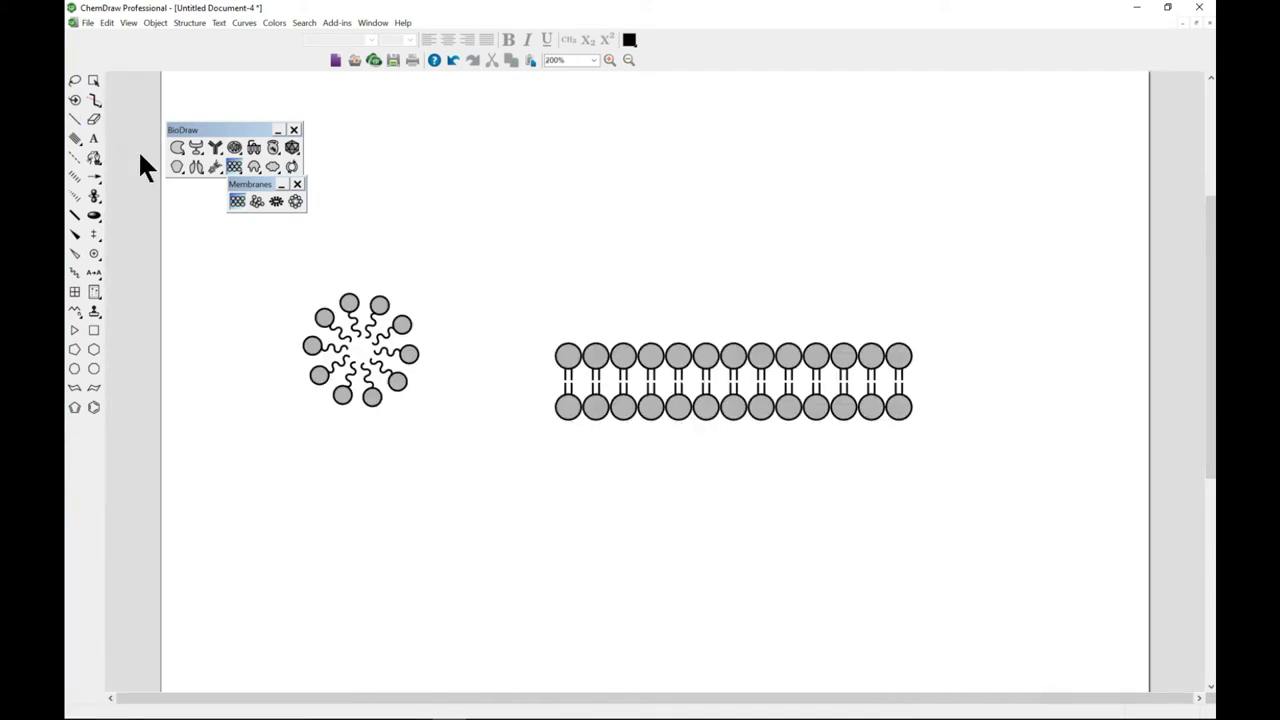
# Draw a curved arc bilayer across the strip and an oval bilayer vesicle to its right.
pyautogui.click(256, 201)
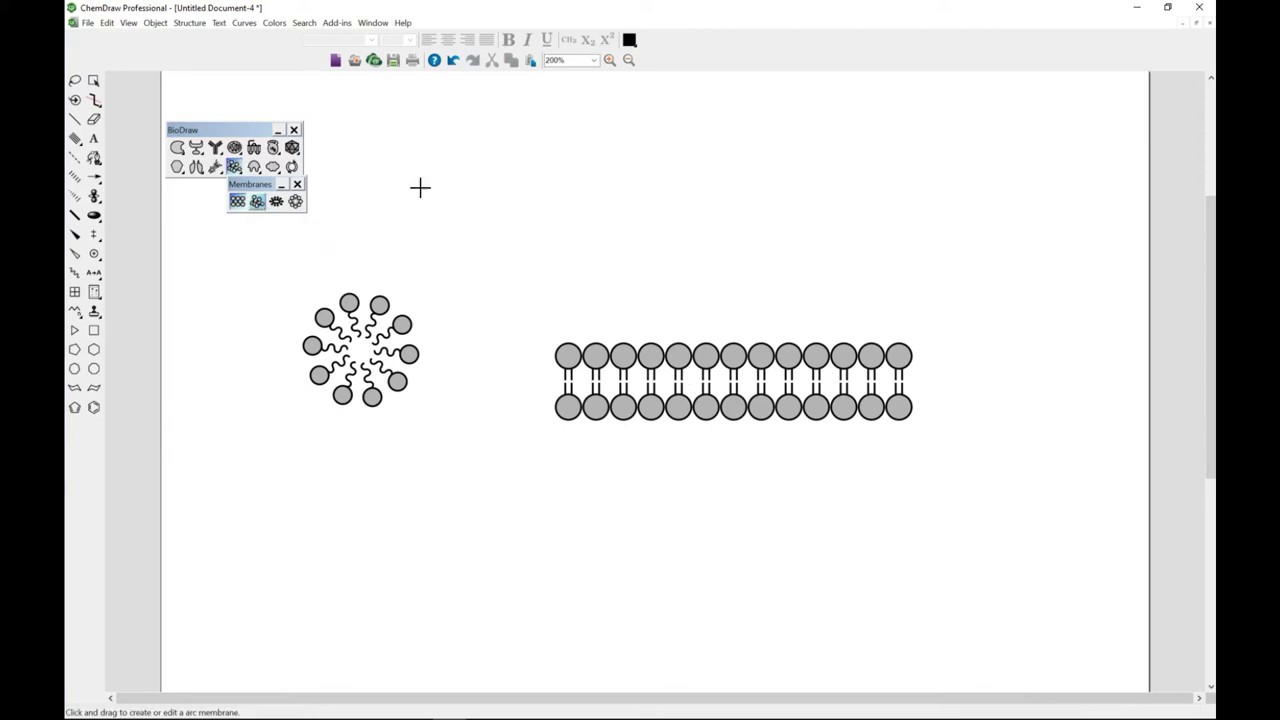
pyautogui.moveTo(455, 165)
pyautogui.mouseDown()
pyautogui.moveTo(594, 203)
pyautogui.moveTo(600, 263)
pyautogui.moveTo(580, 295)
pyautogui.moveTo(688, 338)
pyautogui.moveTo(714, 428)
pyautogui.moveTo(703, 455)
pyautogui.mouseUp()
pyautogui.click(275, 200)
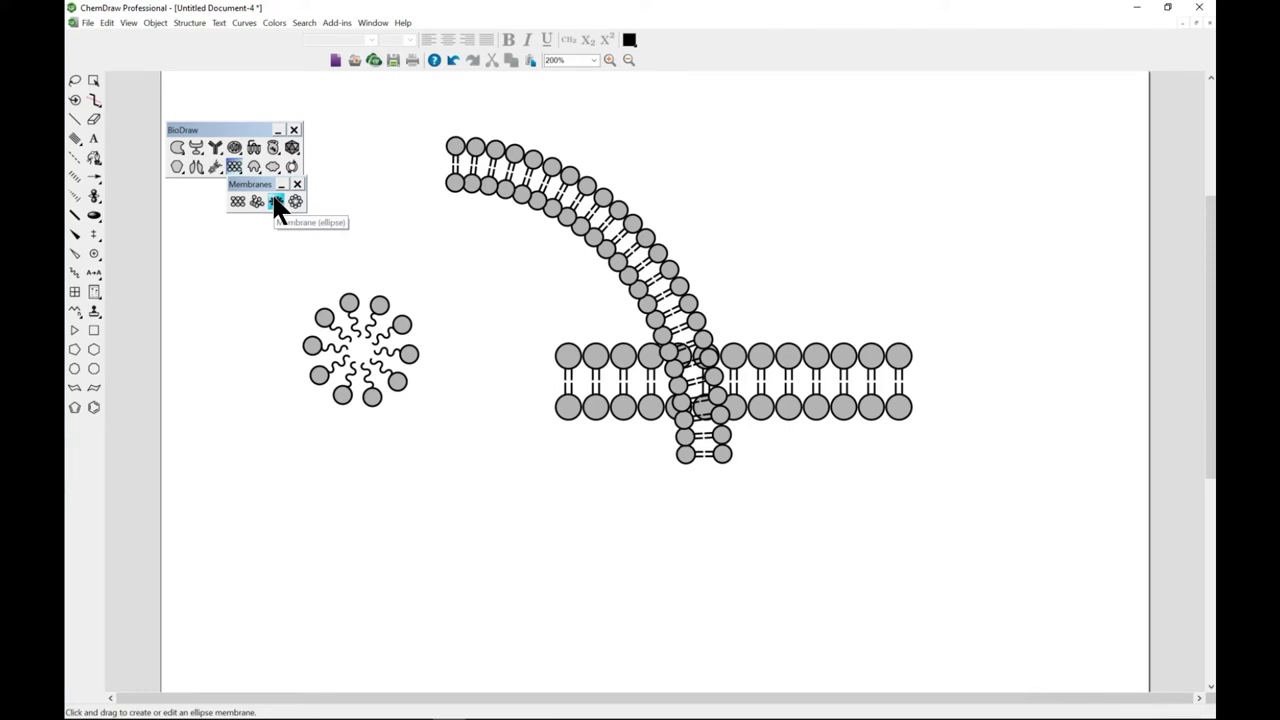
pyautogui.moveTo(760, 180)
pyautogui.mouseDown()
pyautogui.moveTo(857, 320)
pyautogui.moveTo(883, 400)
pyautogui.moveTo(986, 394)
pyautogui.moveTo(1048, 441)
pyautogui.moveTo(931, 590)
pyautogui.moveTo(894, 607)
pyautogui.moveTo(996, 588)
pyautogui.moveTo(1060, 549)
pyautogui.mouseUp()
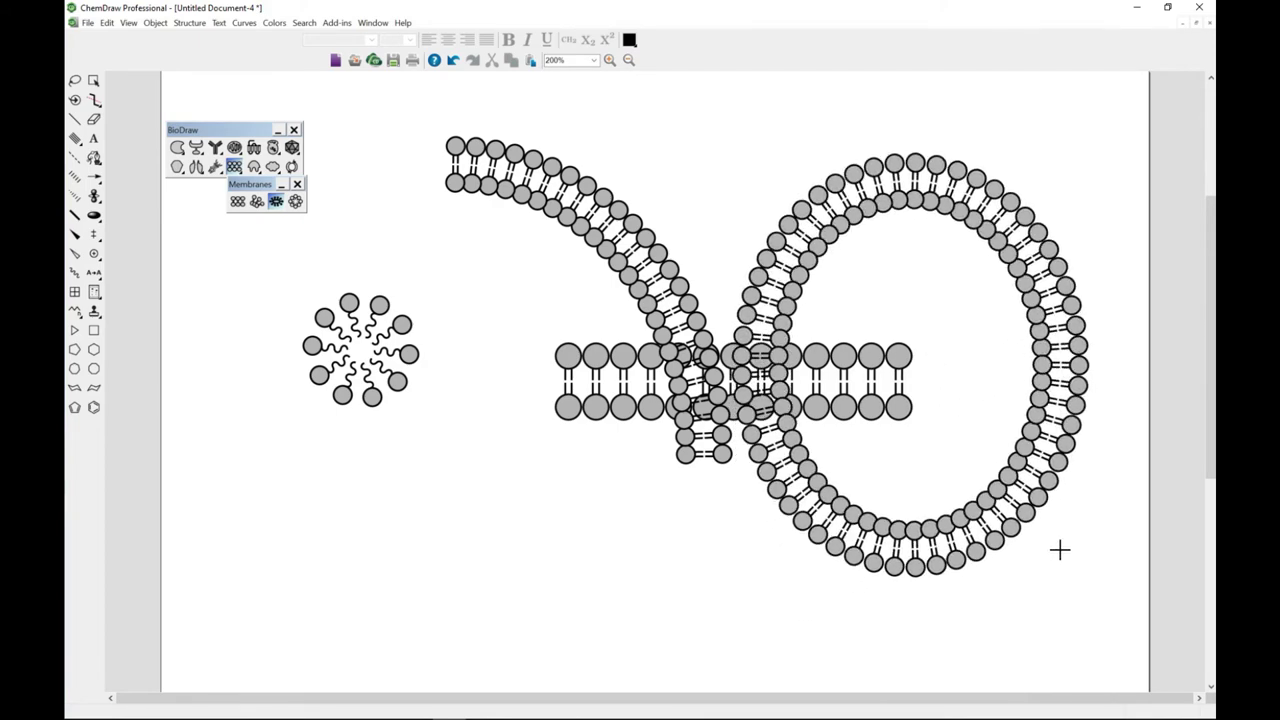
# Draw a large round micelle at lower left and erase the small original micelle.
pyautogui.click(295, 201)
pyautogui.moveTo(234, 557); pyautogui.dragTo(434, 531)
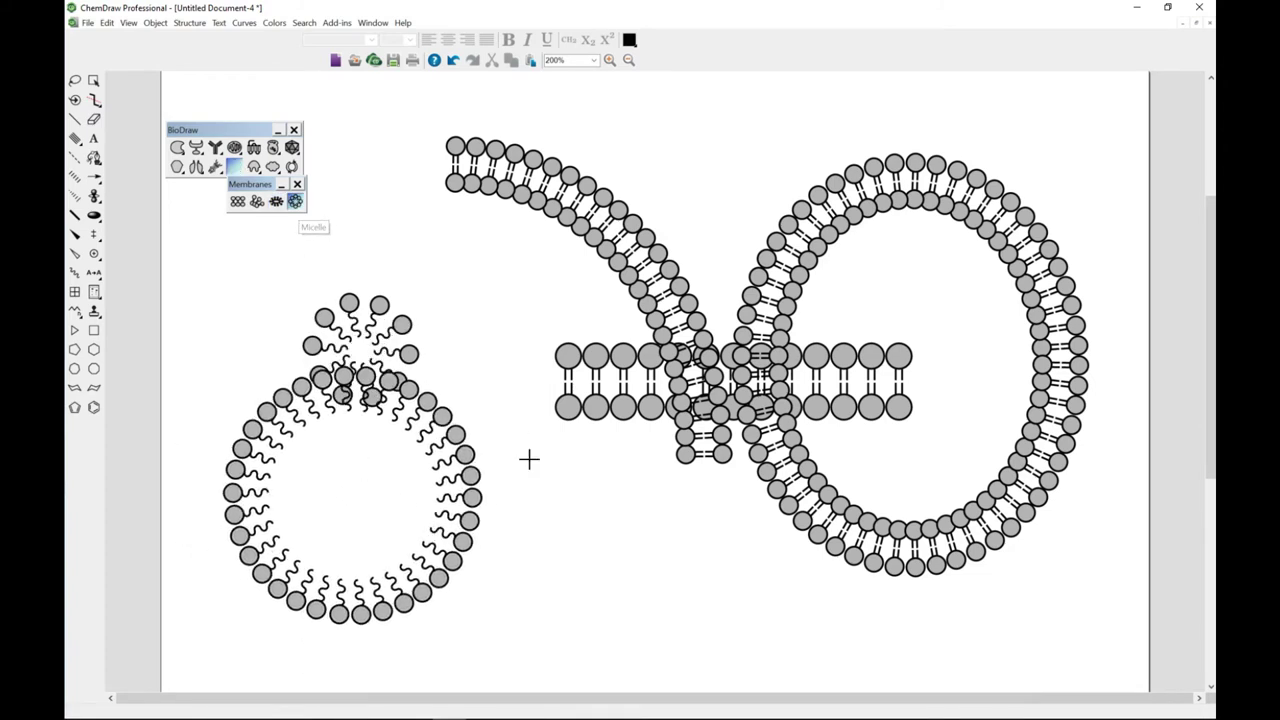
pyautogui.click(93, 118)
pyautogui.moveTo(320, 315); pyautogui.dragTo(357, 362)
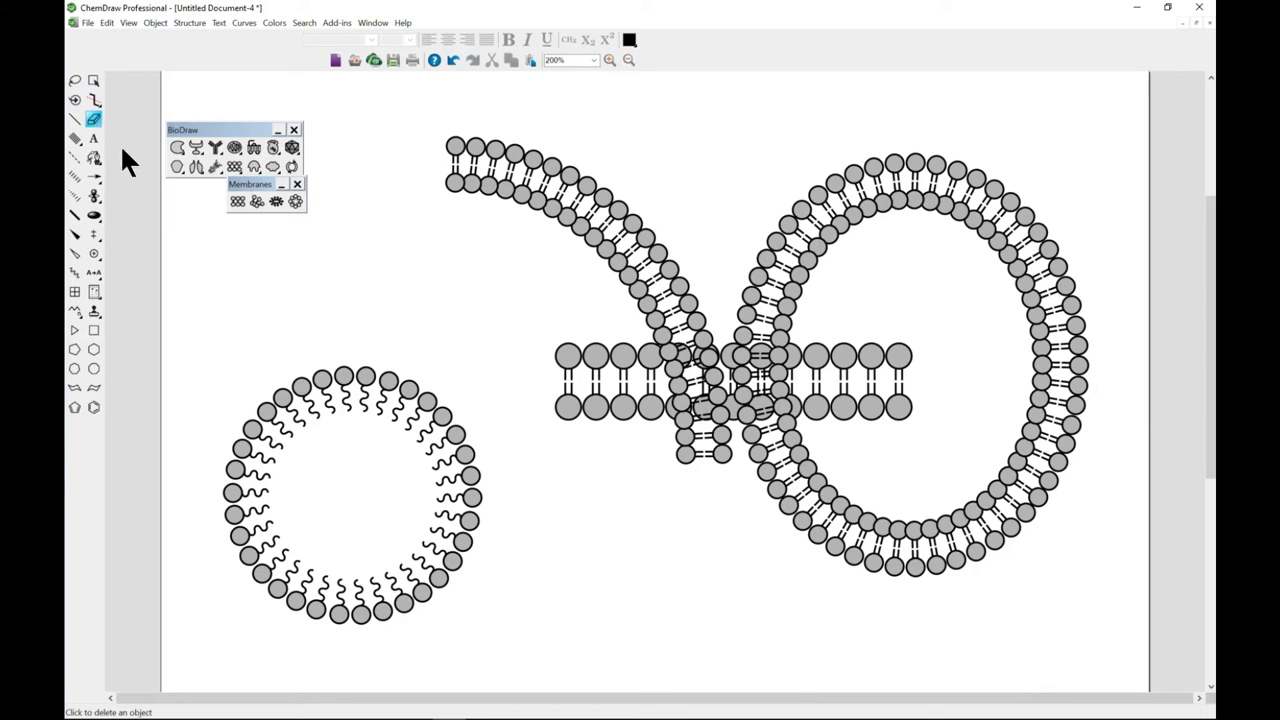
# Erase the large micelle, arc bilayer, straight bilayer and oval vesicle, dismissing the warning.
pyautogui.click(321, 417)
pyautogui.click(591, 238)
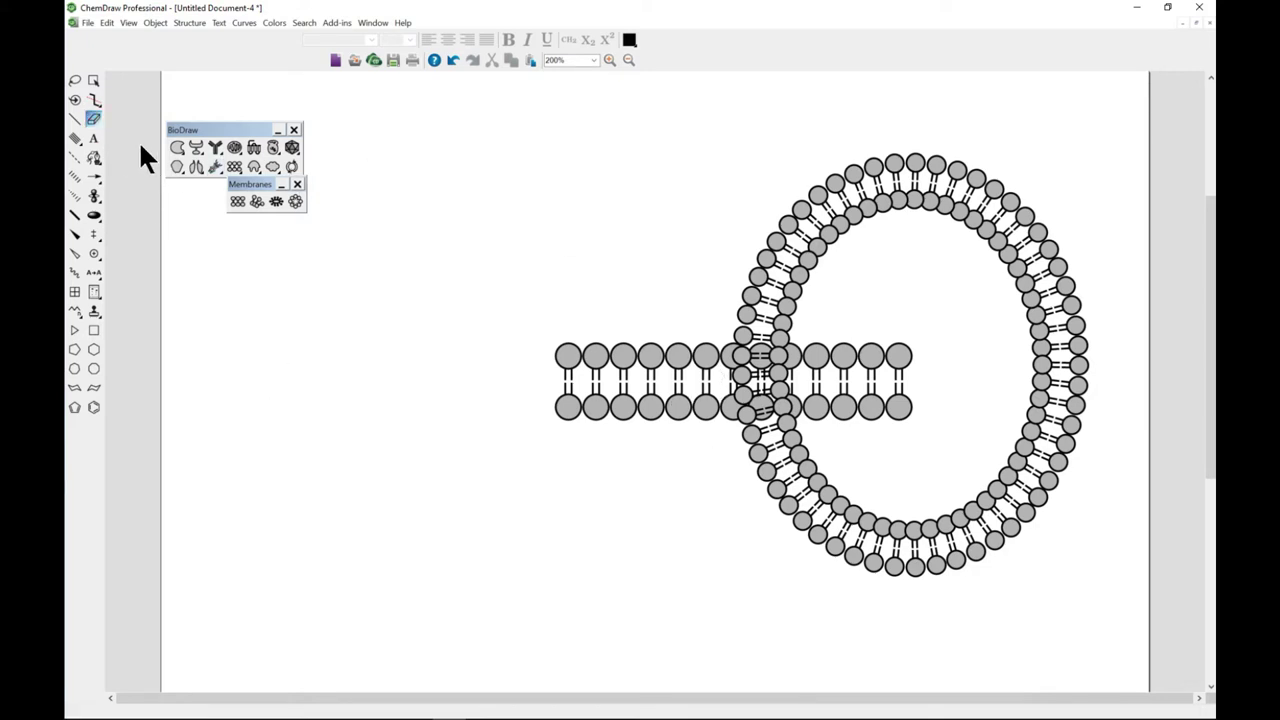
pyautogui.click(635, 357)
pyautogui.click(743, 381)
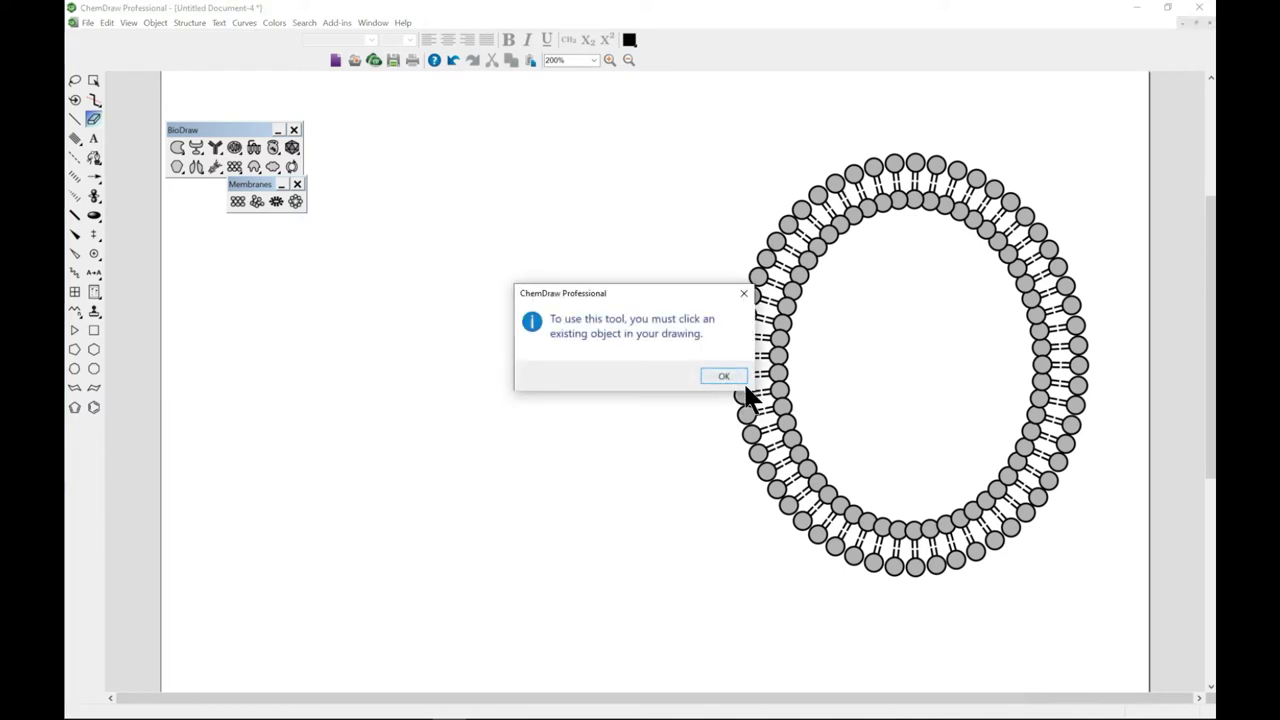
pyautogui.click(740, 380)
pyautogui.click(743, 362)
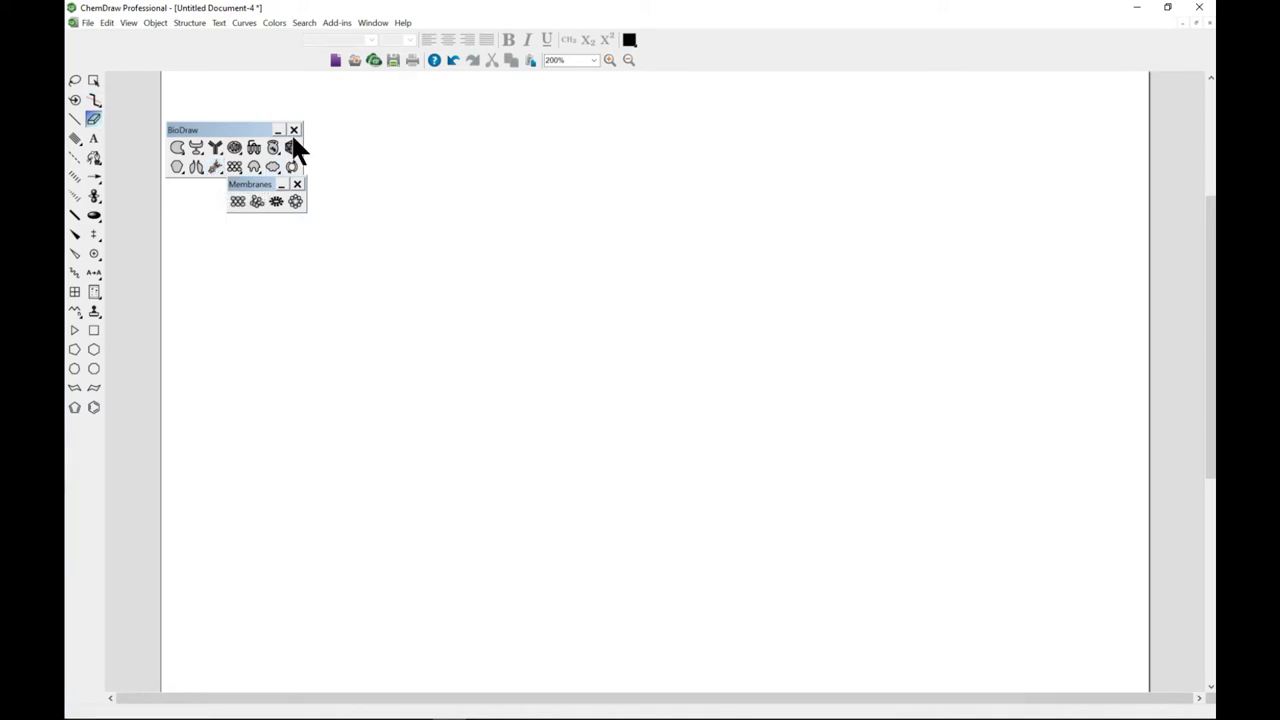
pyautogui.click(297, 186)
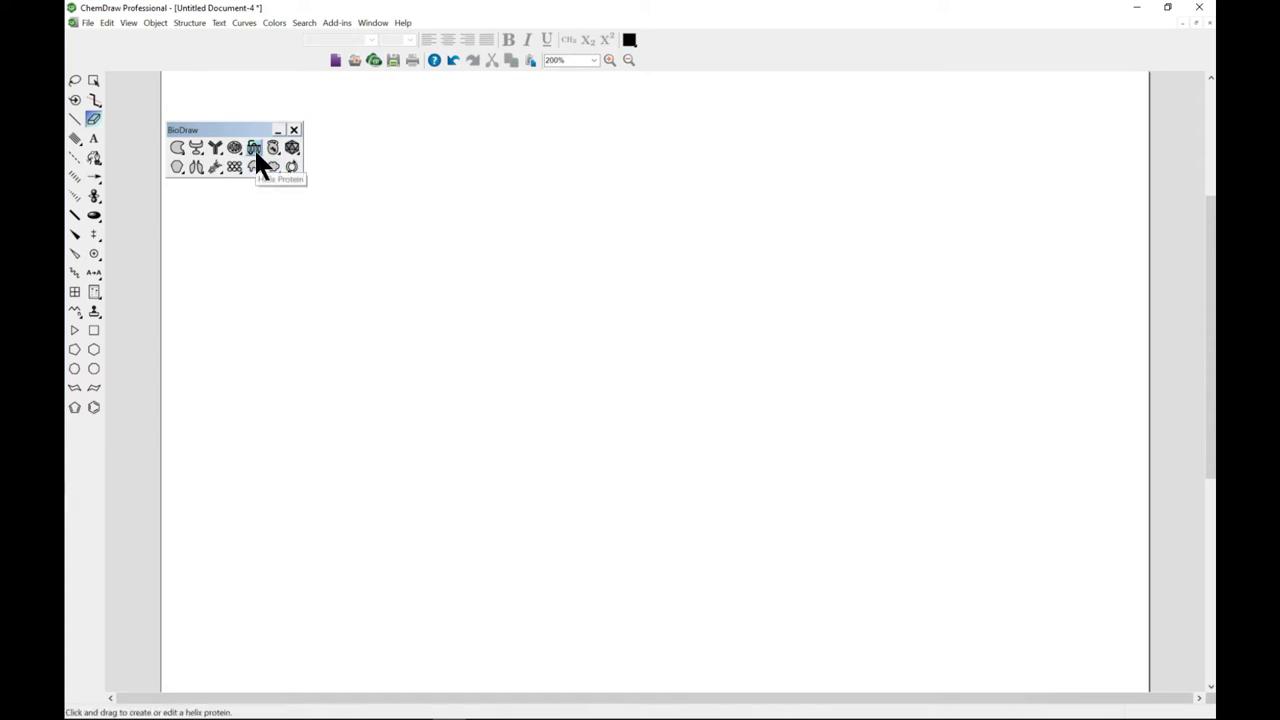
pyautogui.click(254, 147)
pyautogui.moveTo(372, 341)
pyautogui.mouseDown()
pyautogui.moveTo(583, 354)
pyautogui.moveTo(634, 474)
pyautogui.moveTo(506, 530)
pyautogui.moveTo(397, 540)
pyautogui.moveTo(557, 560)
pyautogui.moveTo(743, 414)
pyautogui.moveTo(967, 347)
pyautogui.moveTo(600, 326)
pyautogui.moveTo(677, 331)
pyautogui.mouseUp()
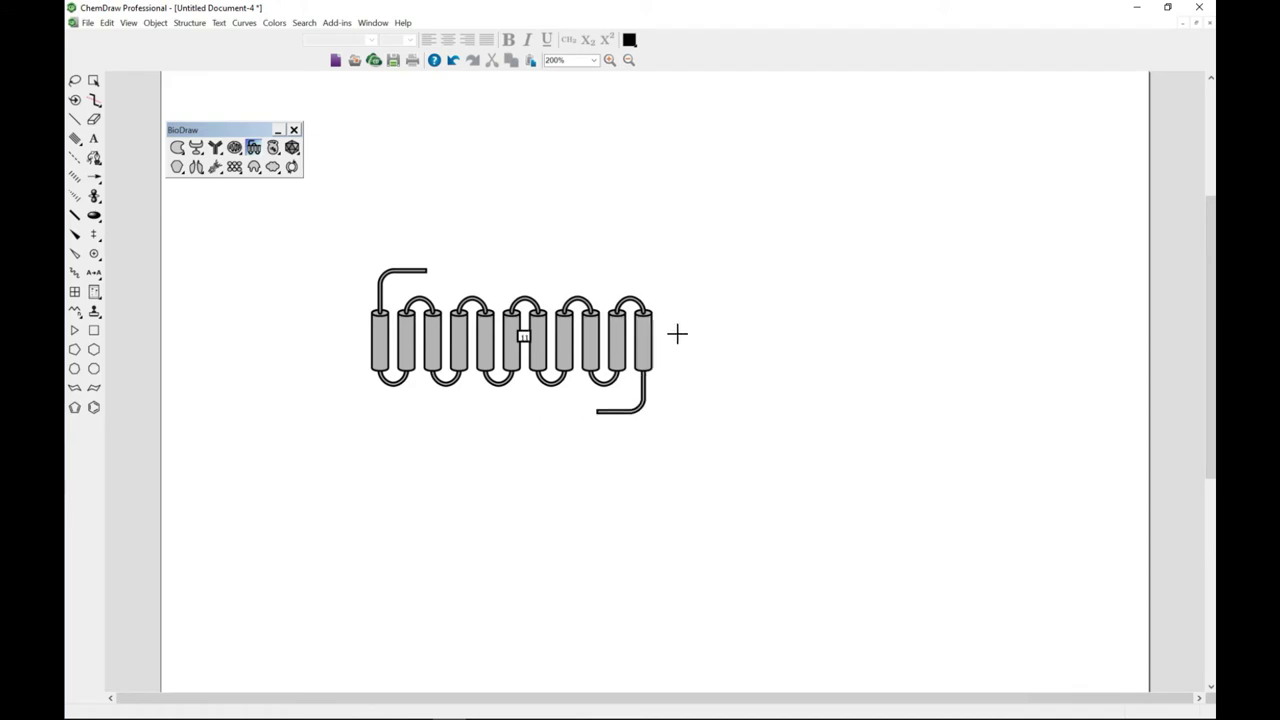
pyautogui.scroll(2, 453, 378)
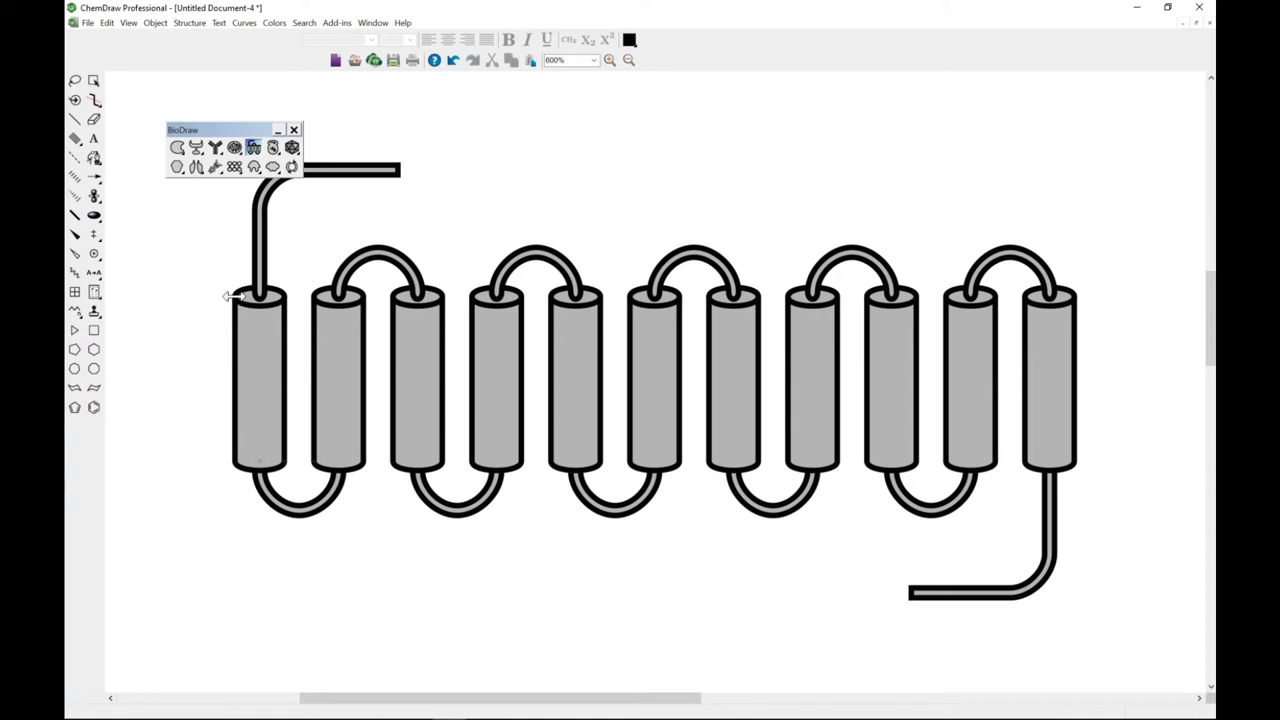
# Make the protein's loops taller and tubes thicker, then widen and spread apart its helix cylinders.
pyautogui.moveTo(232, 296); pyautogui.dragTo(276, 380)
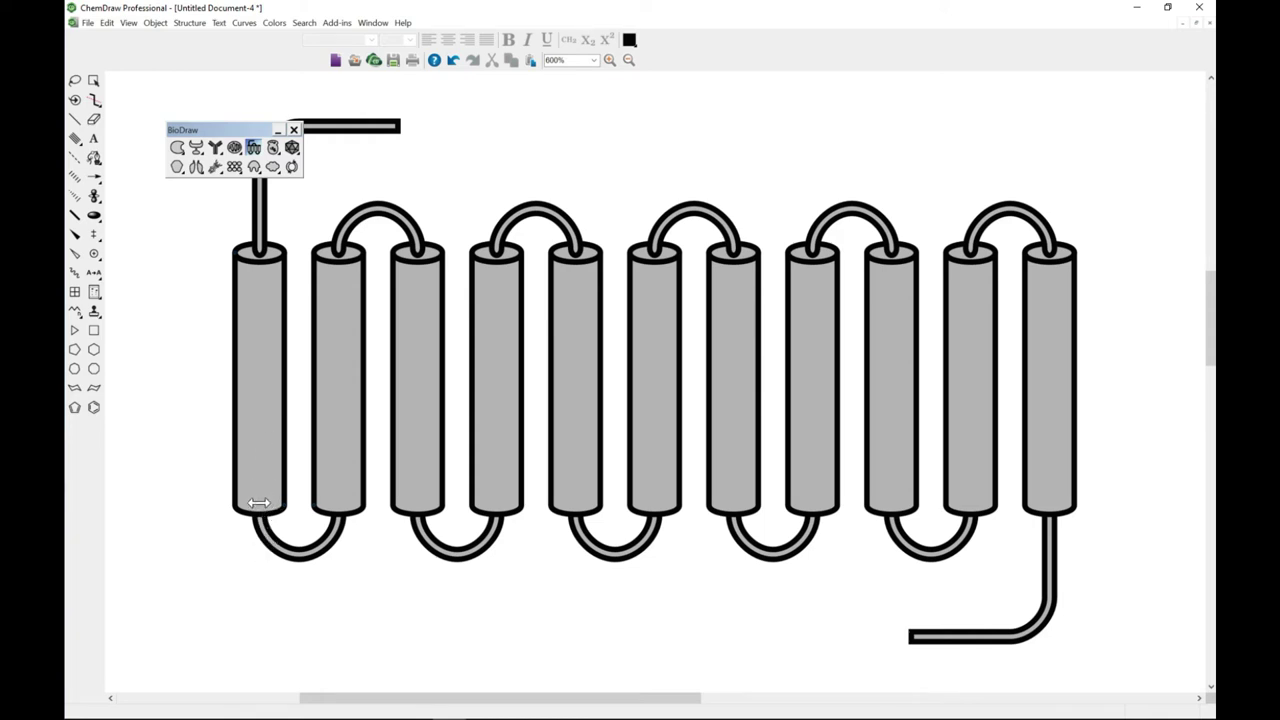
pyautogui.moveTo(258, 506)
pyautogui.mouseDown()
pyautogui.moveTo(285, 503)
pyautogui.moveTo(247, 496)
pyautogui.moveTo(264, 488)
pyautogui.mouseUp()
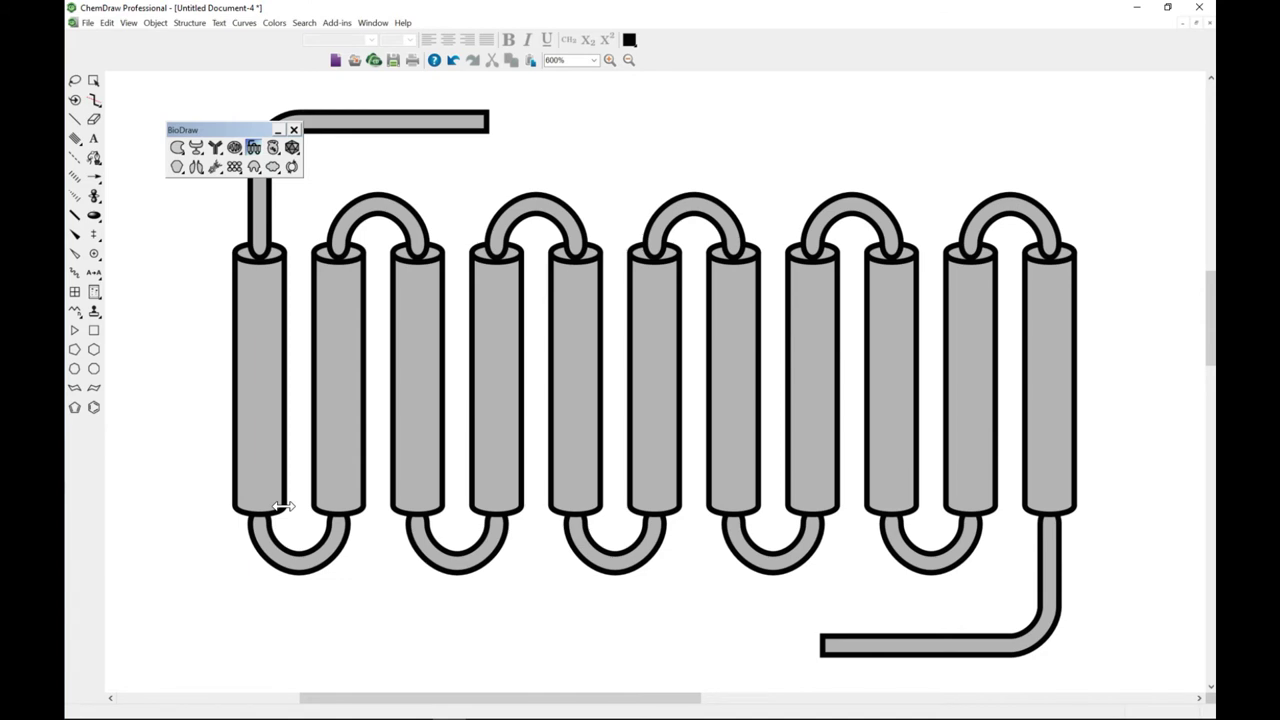
pyautogui.moveTo(284, 505); pyautogui.dragTo(363, 471)
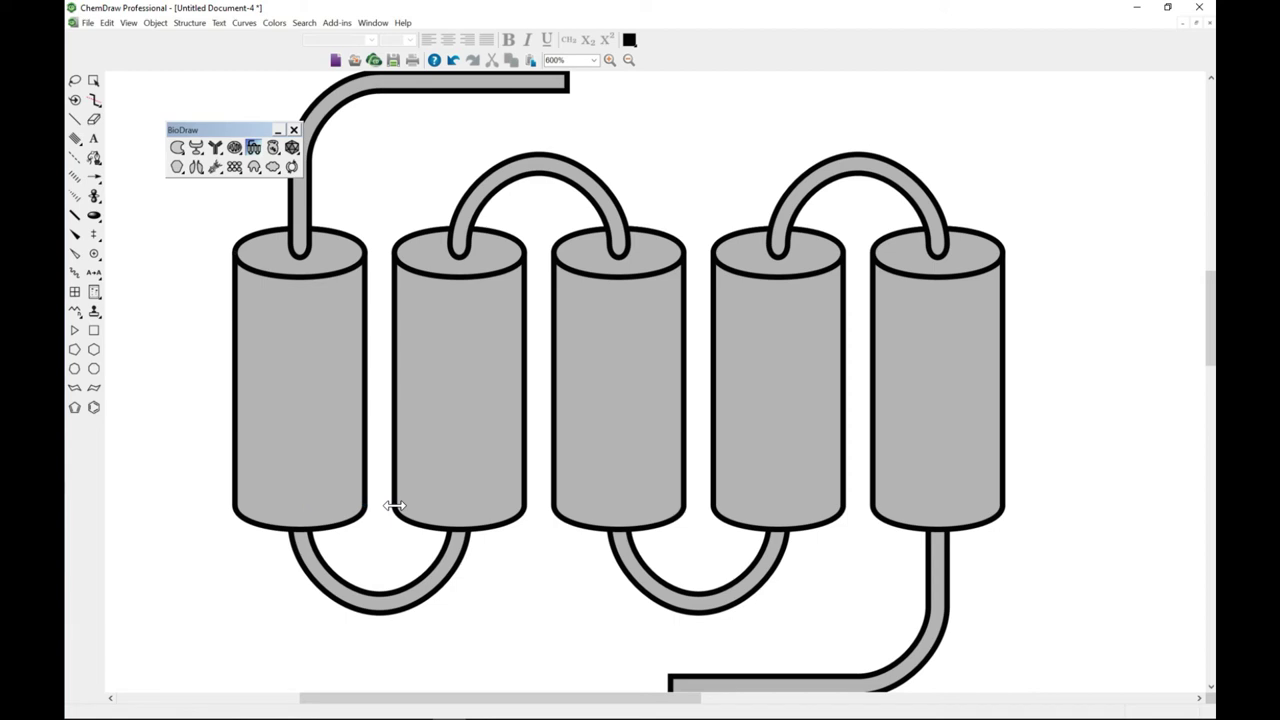
pyautogui.moveTo(394, 505); pyautogui.dragTo(395, 475)
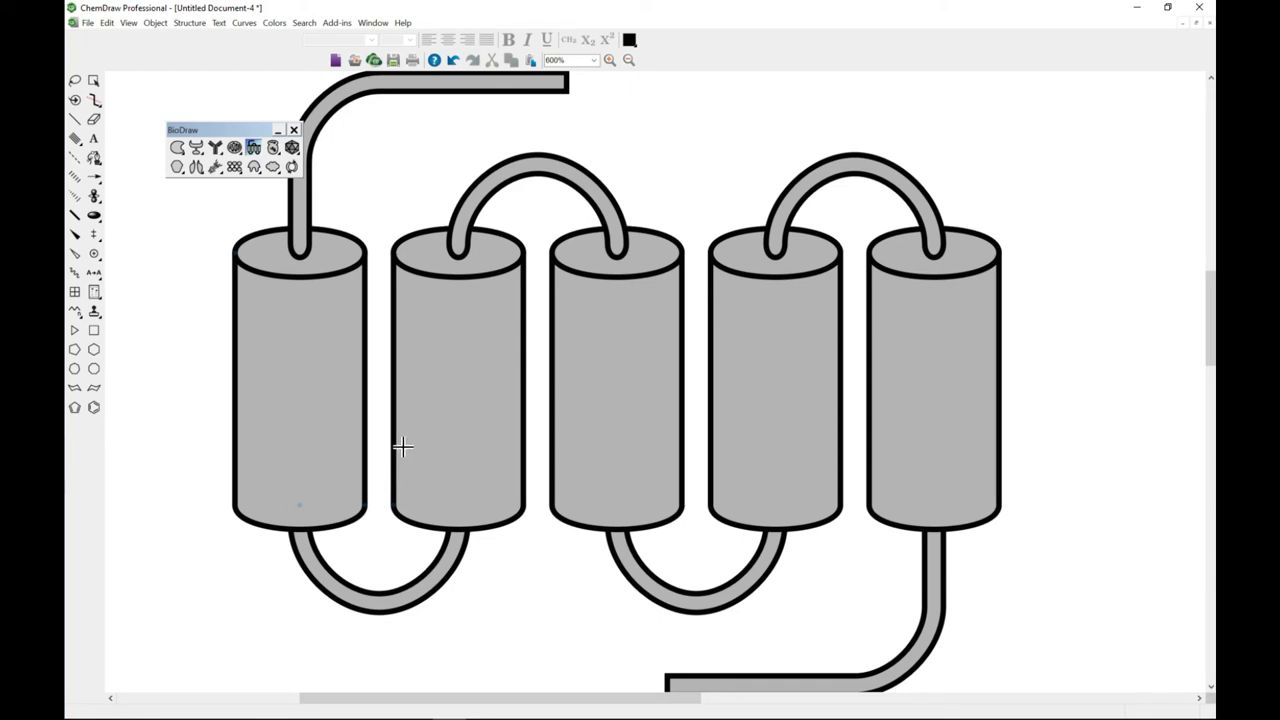
pyautogui.scroll(-1, 456, 390)
pyautogui.scroll(-2, 456, 390)
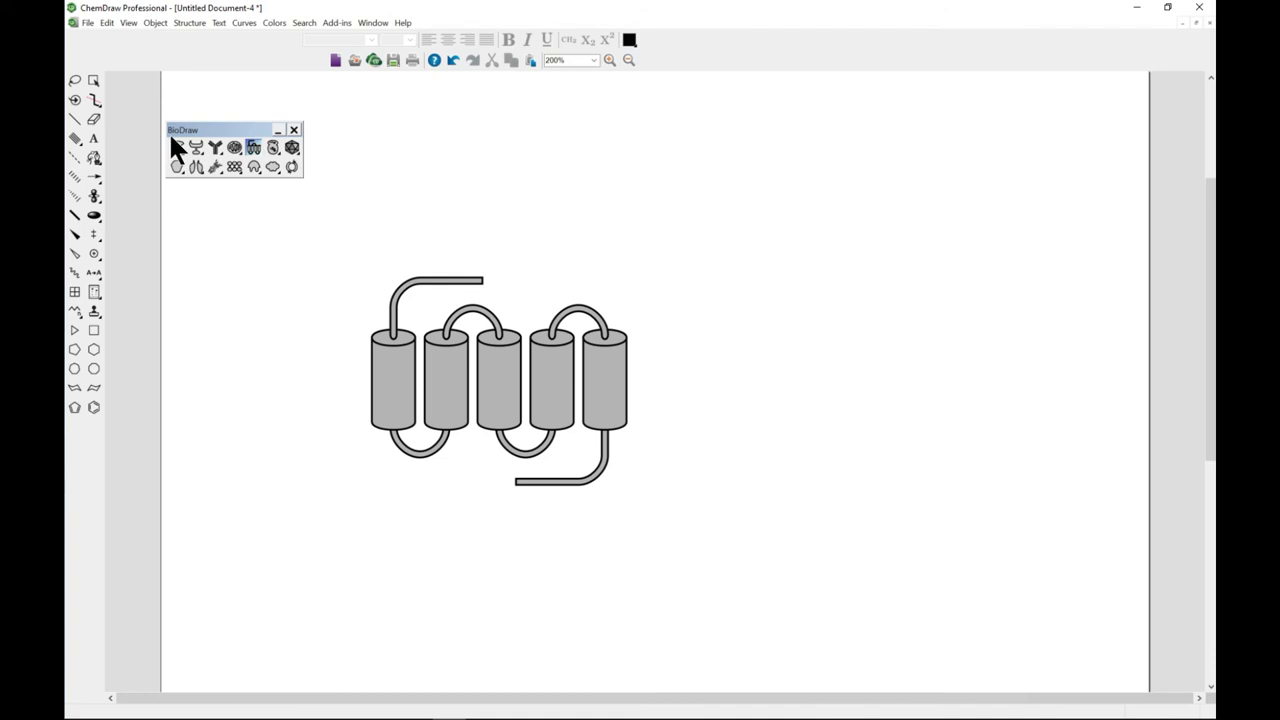
# Place a green bean enzyme and a small orange C-shaped enzyme above the protein.
pyautogui.click(254, 149)
pyautogui.moveTo(183, 152); pyautogui.dragTo(197, 165)
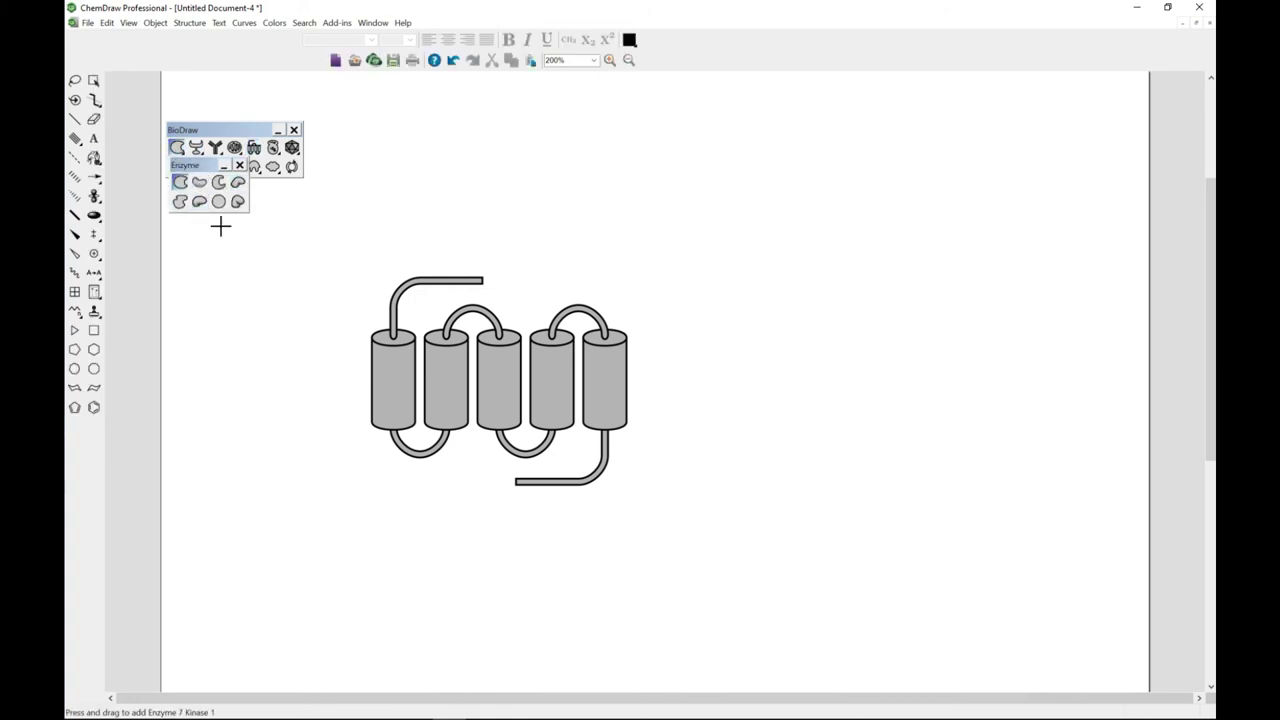
pyautogui.click(203, 183)
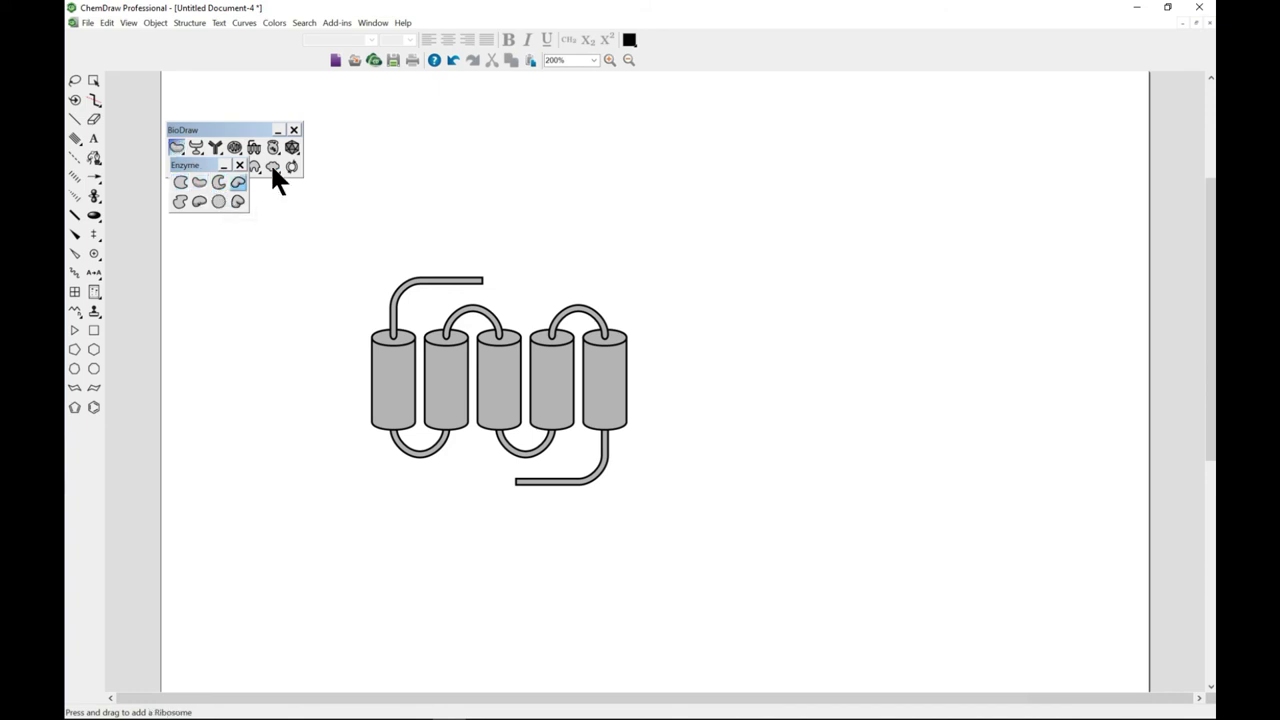
pyautogui.click(428, 169)
pyautogui.click(218, 182)
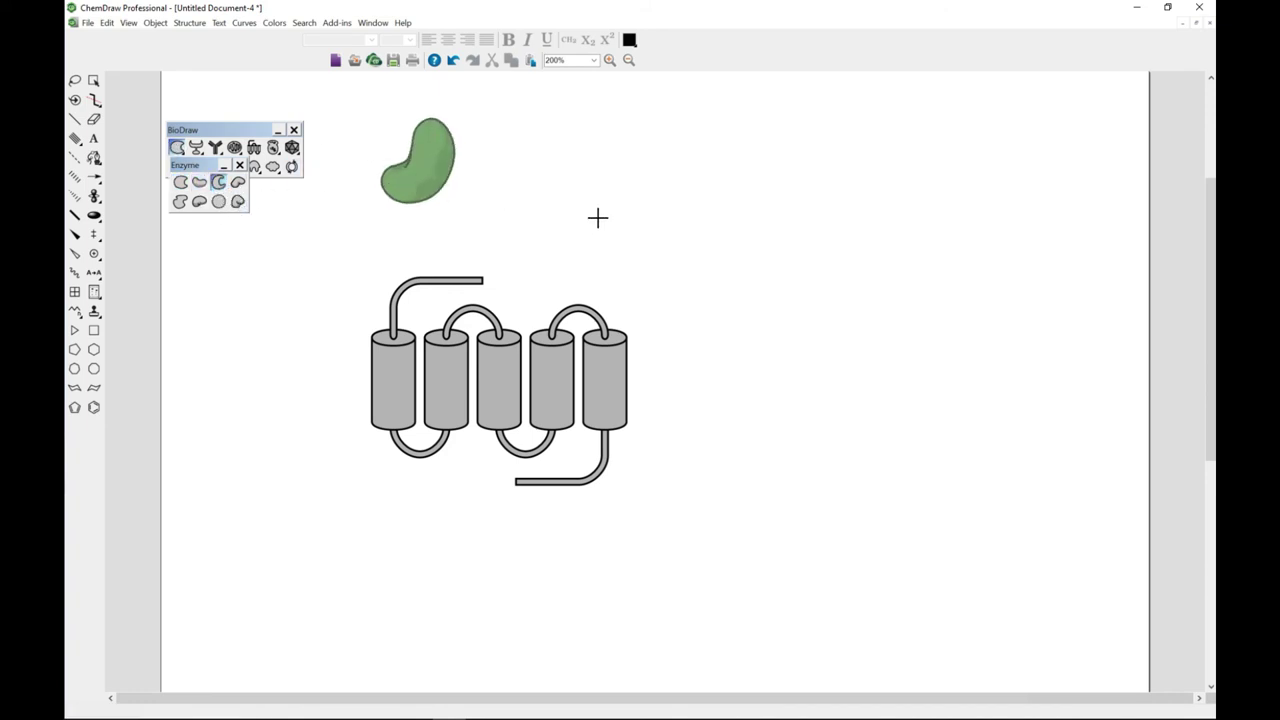
pyautogui.click(600, 218)
# Add a large red enzyme at the upper right and a smaller red enzyme below it.
pyautogui.click(240, 188)
pyautogui.moveTo(780, 181); pyautogui.dragTo(986, 338)
pyautogui.click(237, 203)
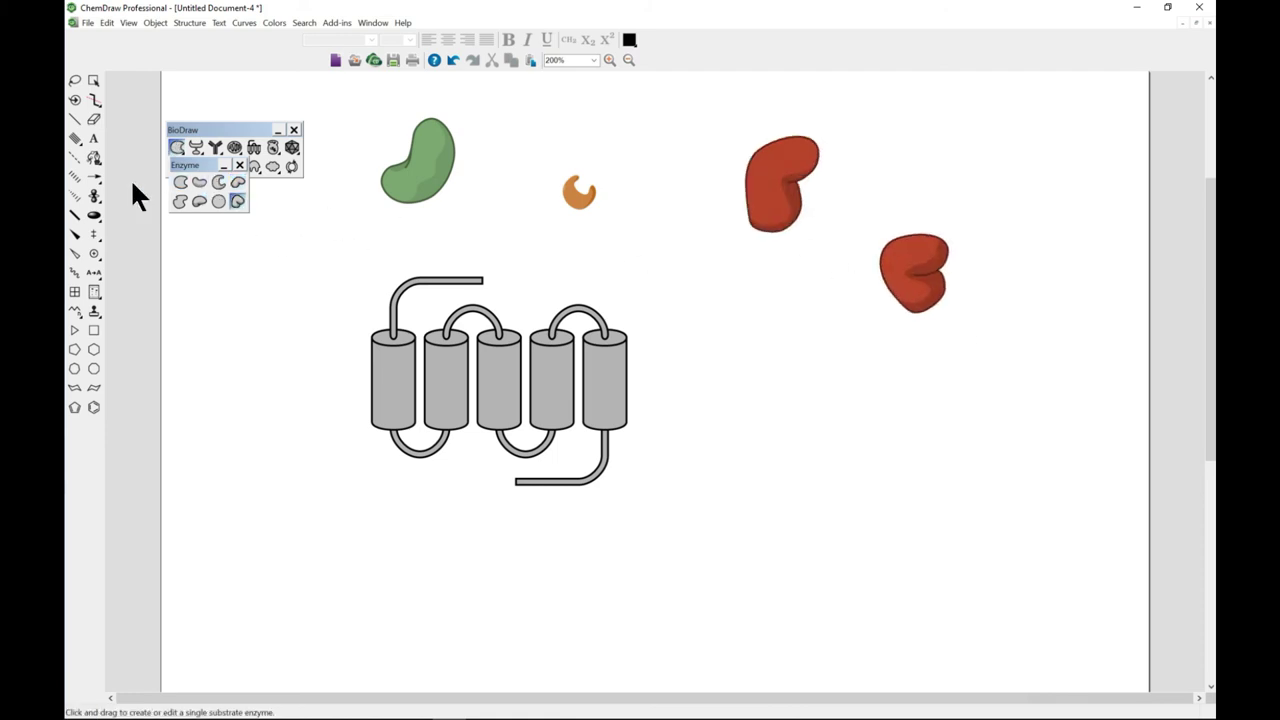
pyautogui.click(241, 165)
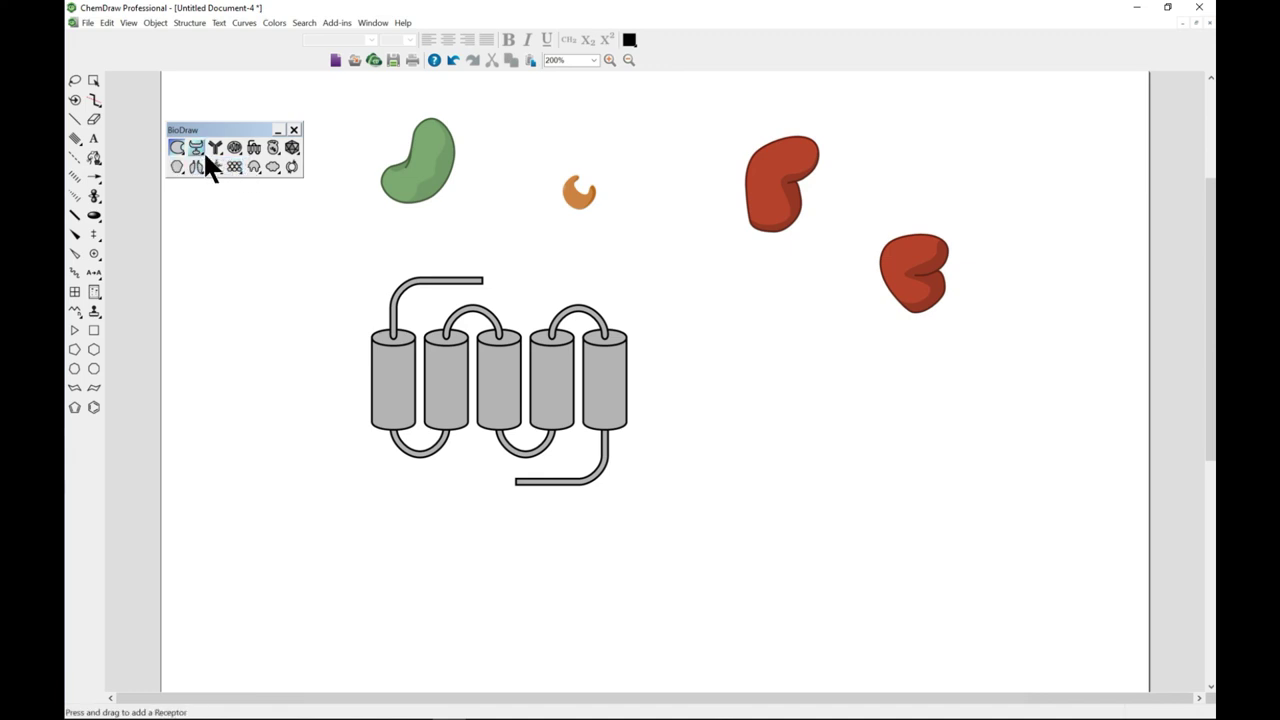
# Place an enlarged orange Receptor 7 left of the protein and a Y-shaped Receptor 10 below it.
pyautogui.moveTo(203, 149)
pyautogui.mouseDown()
pyautogui.moveTo(212, 158)
pyautogui.moveTo(200, 152)
pyautogui.mouseUp()
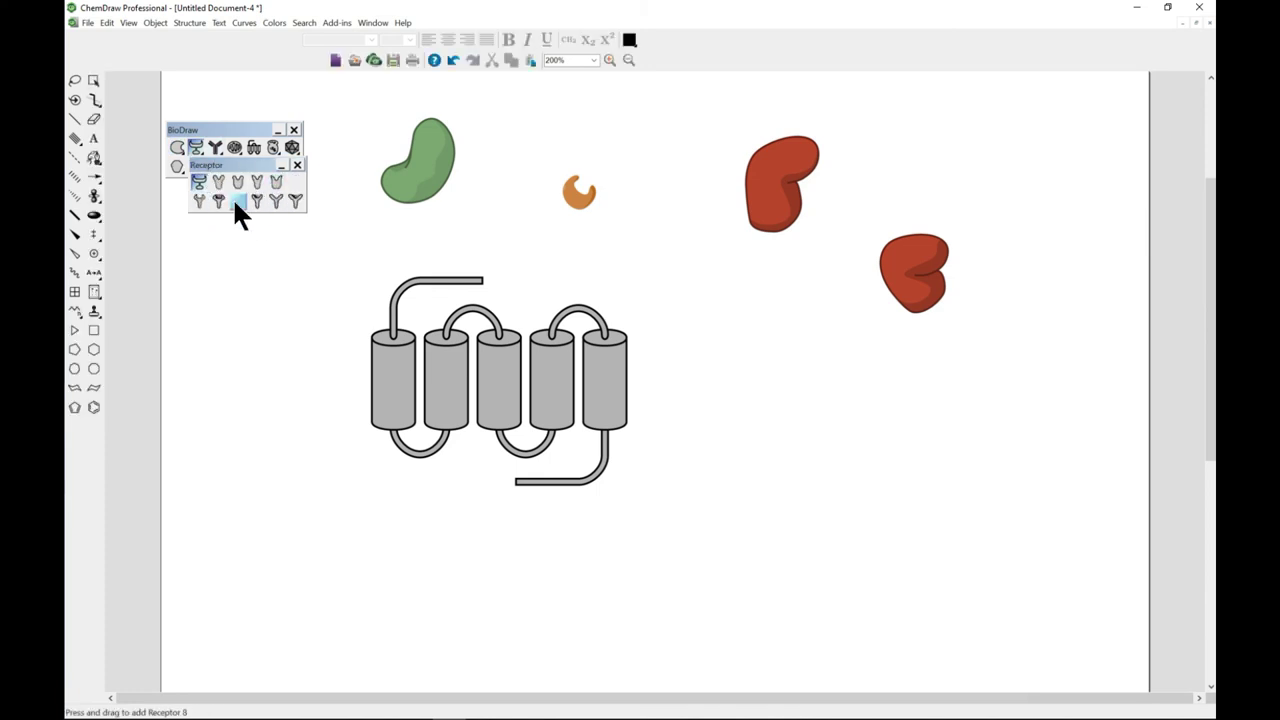
pyautogui.click(218, 200)
pyautogui.click(227, 334)
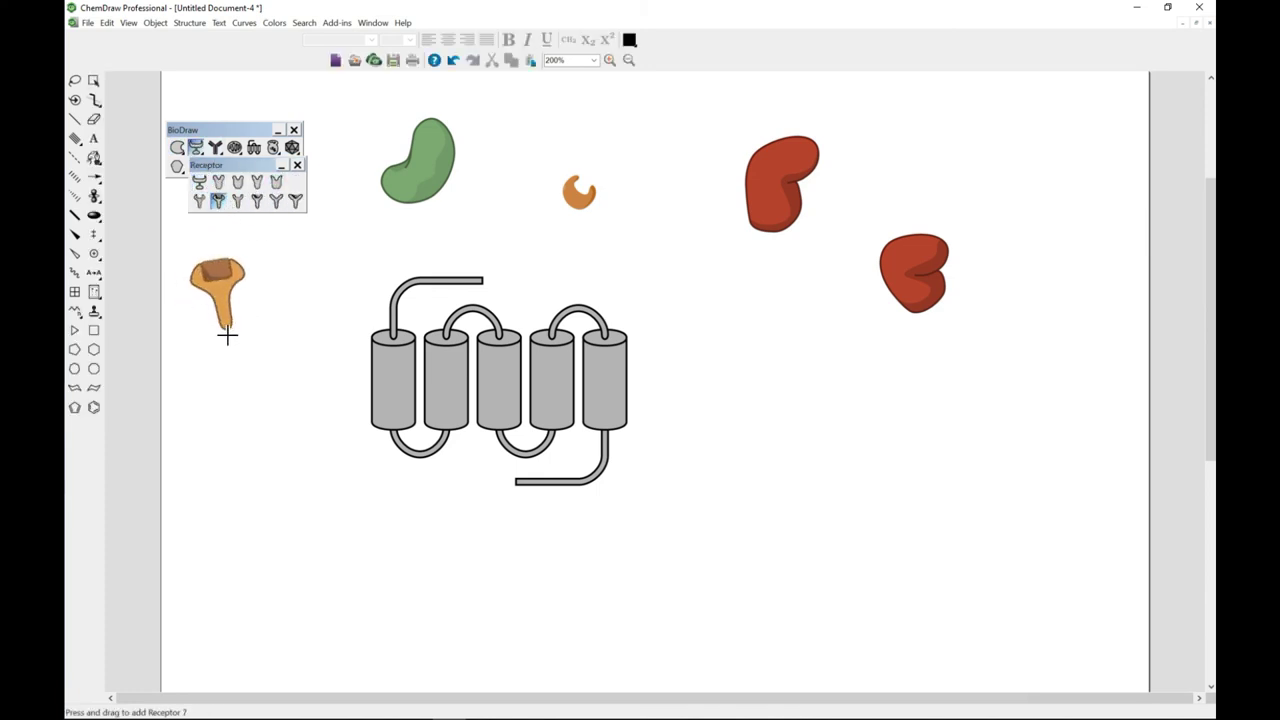
pyautogui.moveTo(227, 334); pyautogui.dragTo(214, 349)
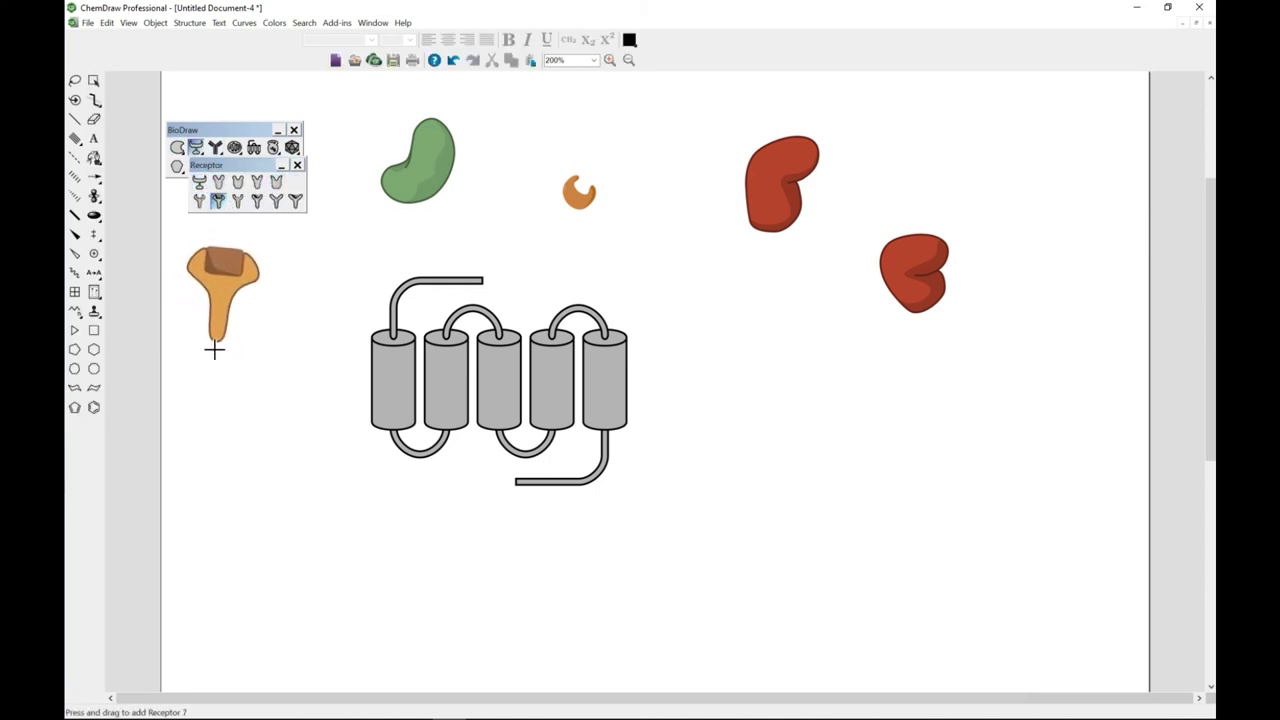
pyautogui.click(276, 200)
pyautogui.moveTo(257, 449); pyautogui.dragTo(249, 495)
# Draw Receptor 11 below the Y-shaped receptor and Receptor 1 below the membrane protein.
pyautogui.click(295, 200)
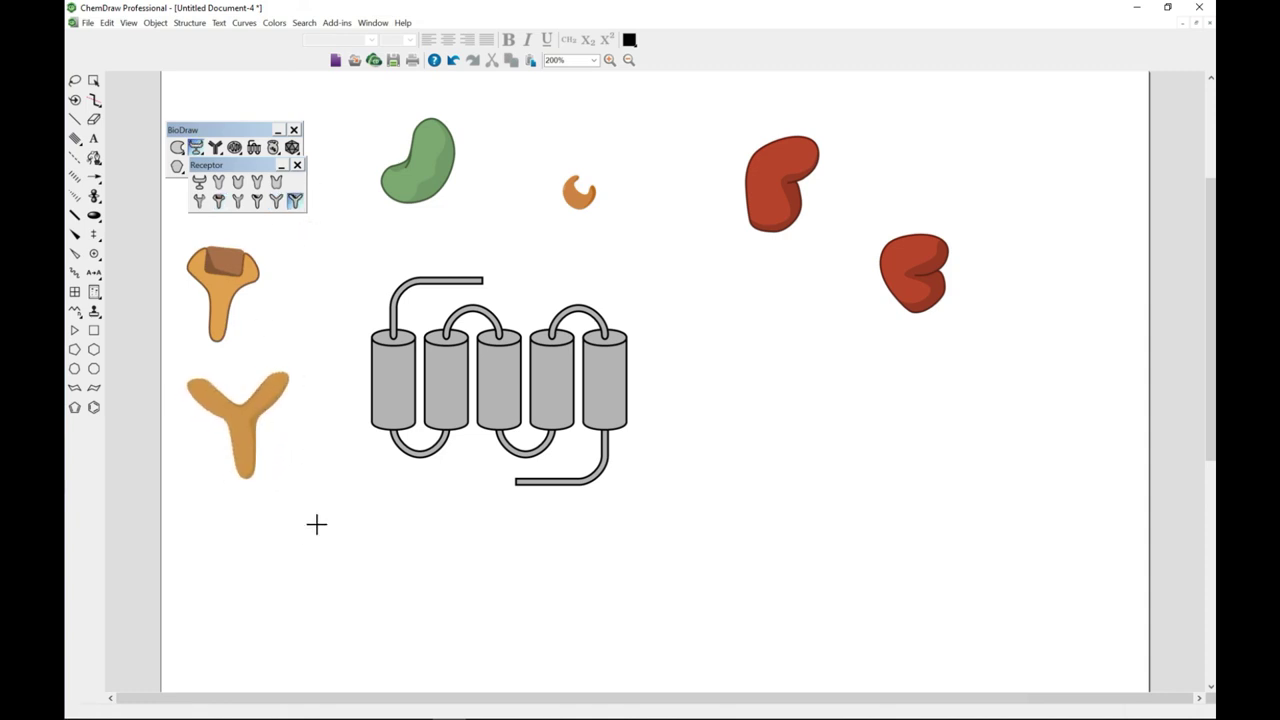
pyautogui.moveTo(316, 524); pyautogui.dragTo(309, 594)
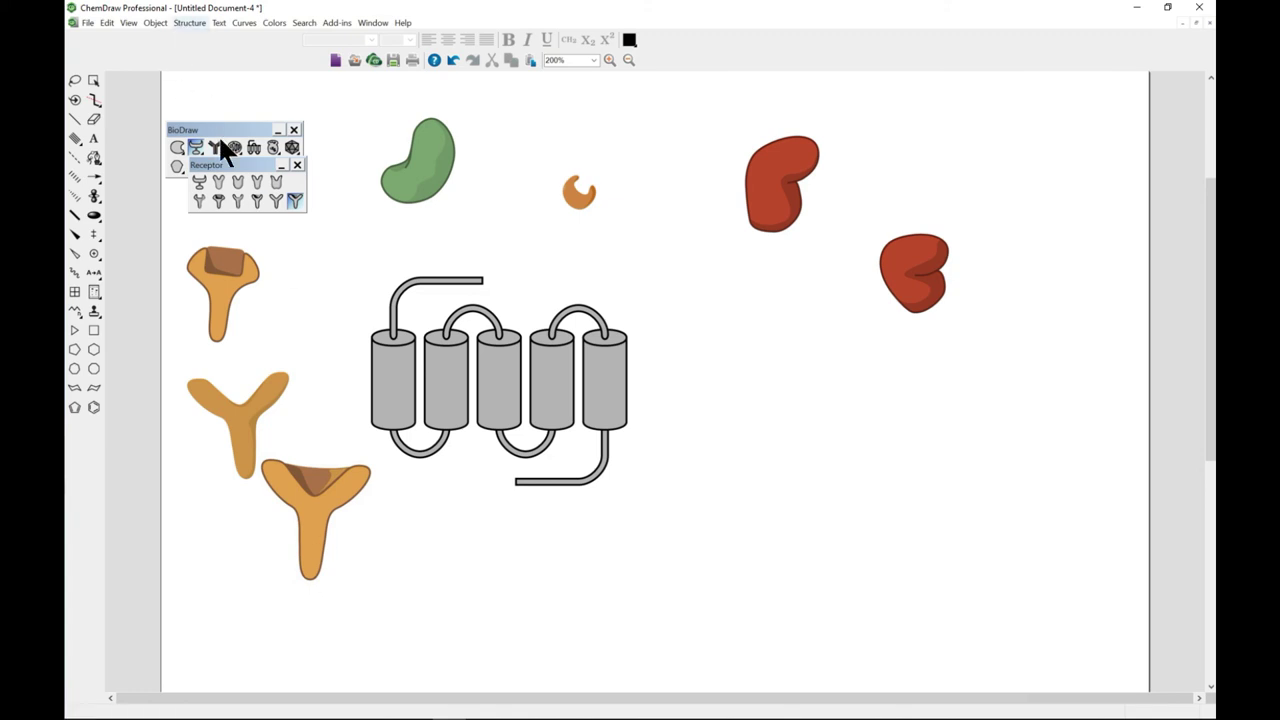
pyautogui.click(199, 200)
pyautogui.moveTo(594, 551); pyautogui.dragTo(592, 615)
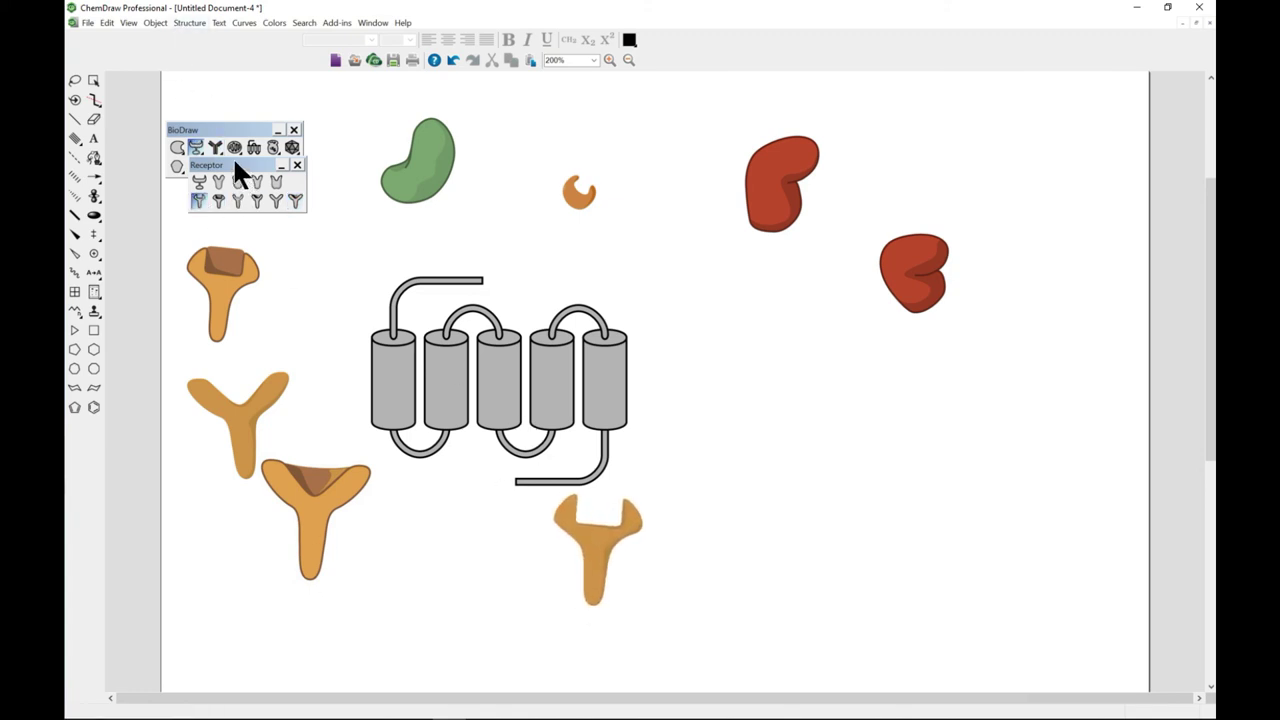
pyautogui.click(297, 164)
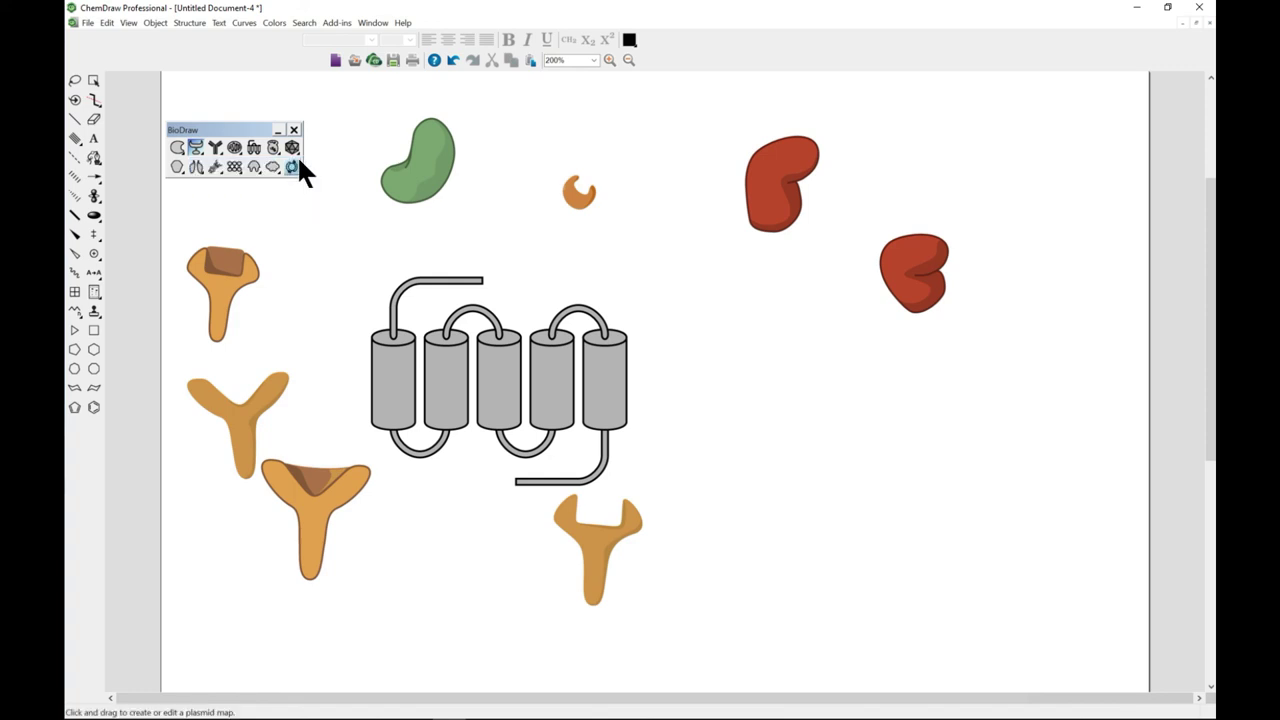